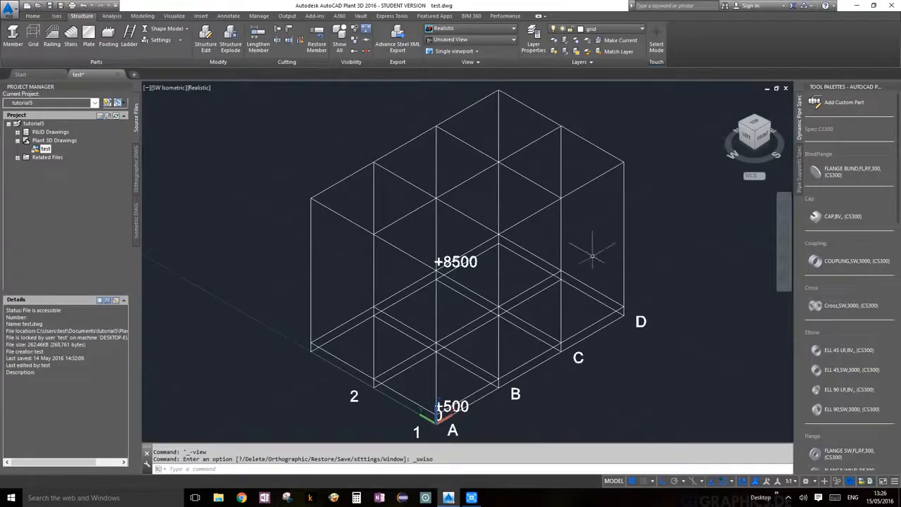
Make the Footings layer the current layer.
{"action": "left_click", "coordinate": [784, 258]}
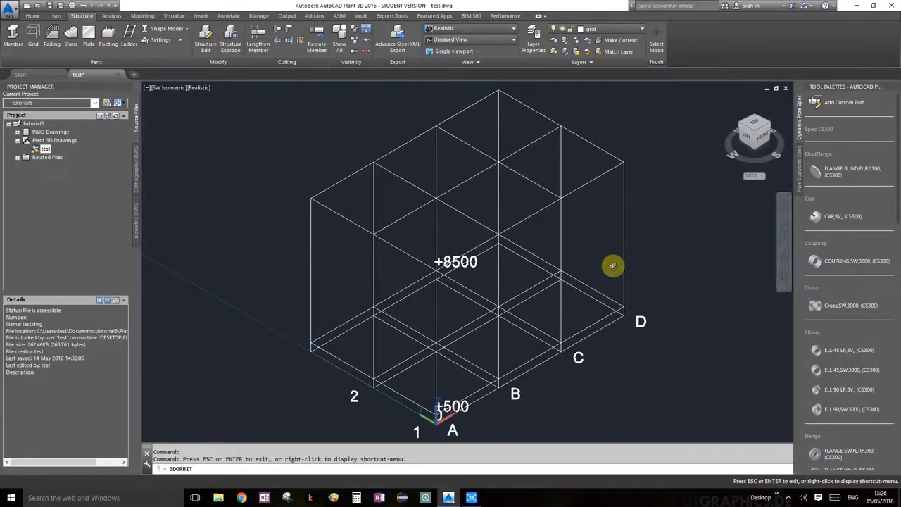
{"action": "left_click_drag", "start_coordinate": [613, 266], "coordinate": [600, 270]}
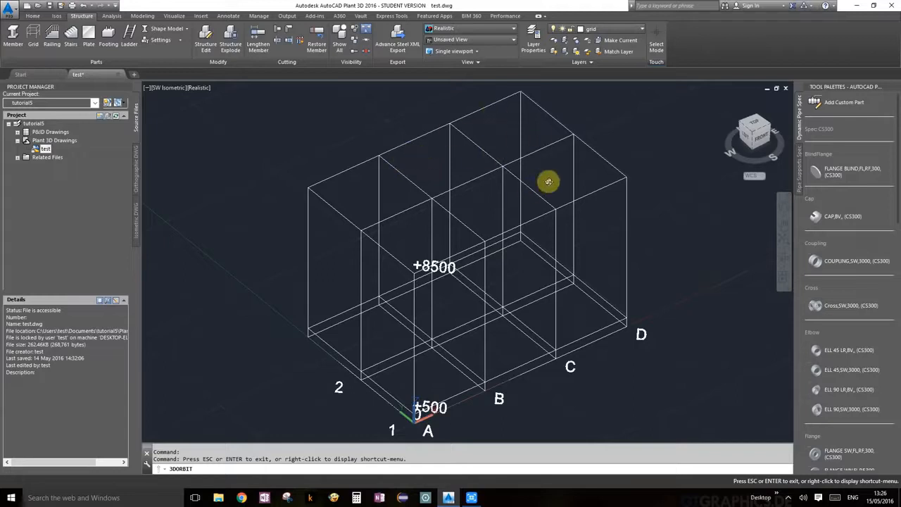
{"action": "key", "text": "Escape"}
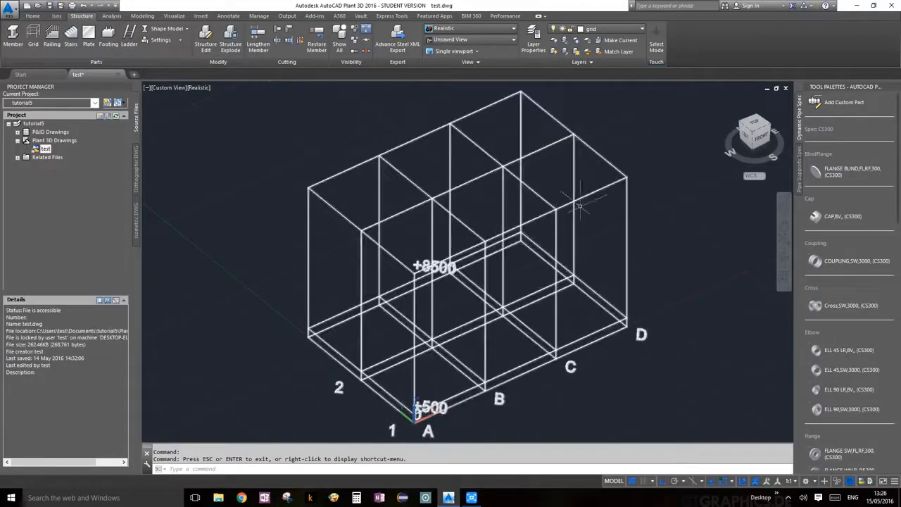
{"action": "left_click", "coordinate": [638, 29]}
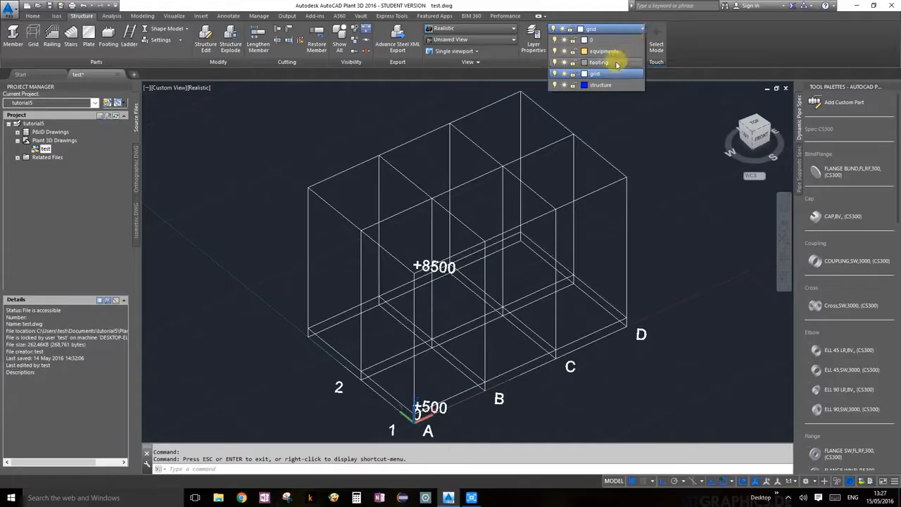
{"action": "left_click", "coordinate": [670, 110]}
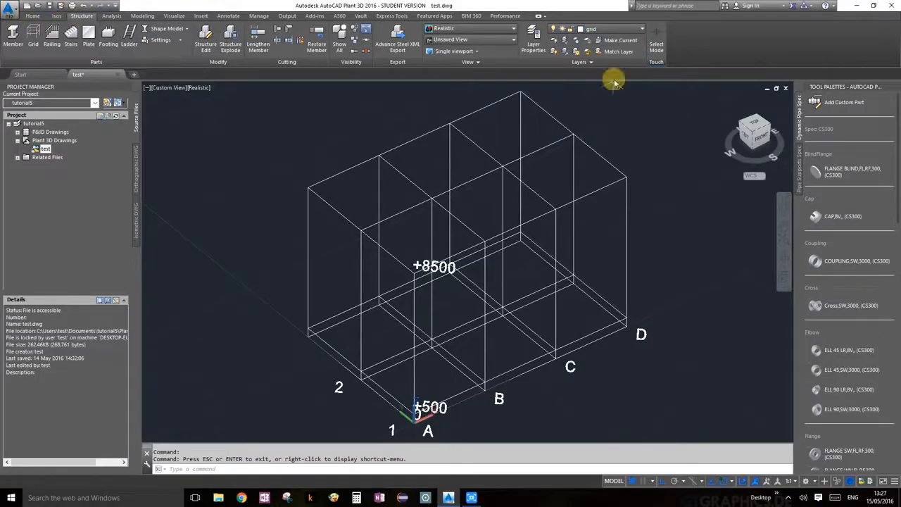
{"action": "left_click", "coordinate": [630, 29]}
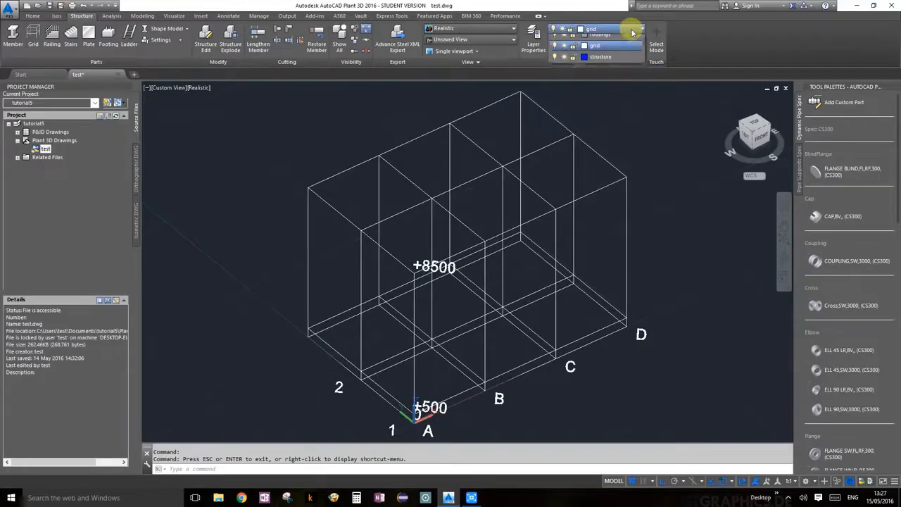
{"action": "left_click", "coordinate": [624, 62]}
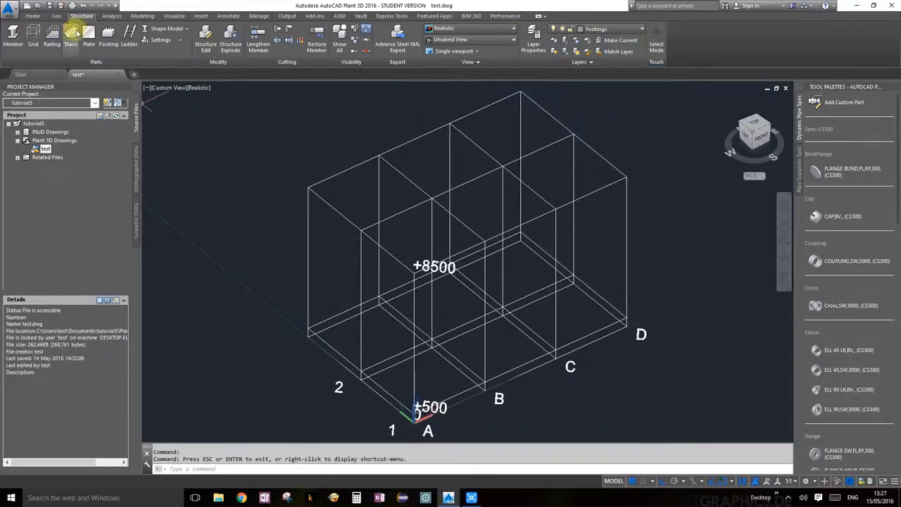
Start a footing and accept 600 for length, width and depth, with ASTM standard and CONCRETE code.
{"action": "left_click", "coordinate": [109, 35]}
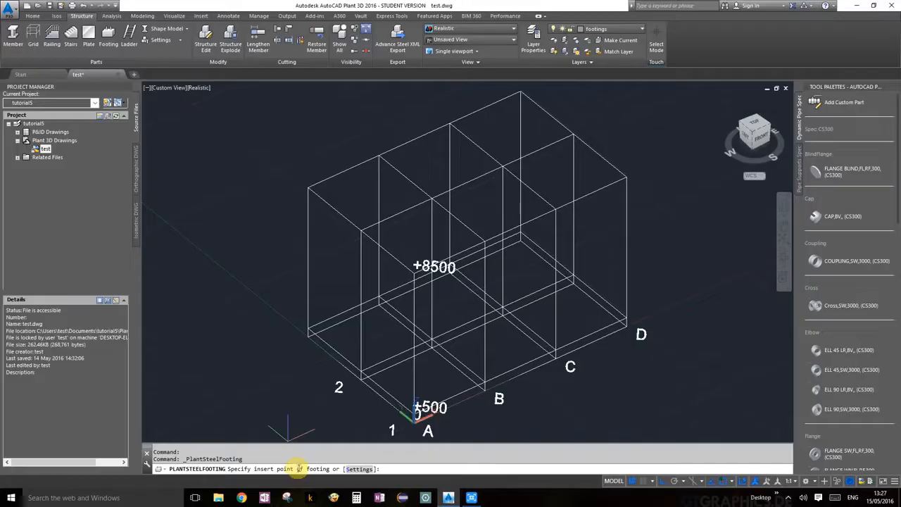
{"action": "left_click", "coordinate": [359, 469]}
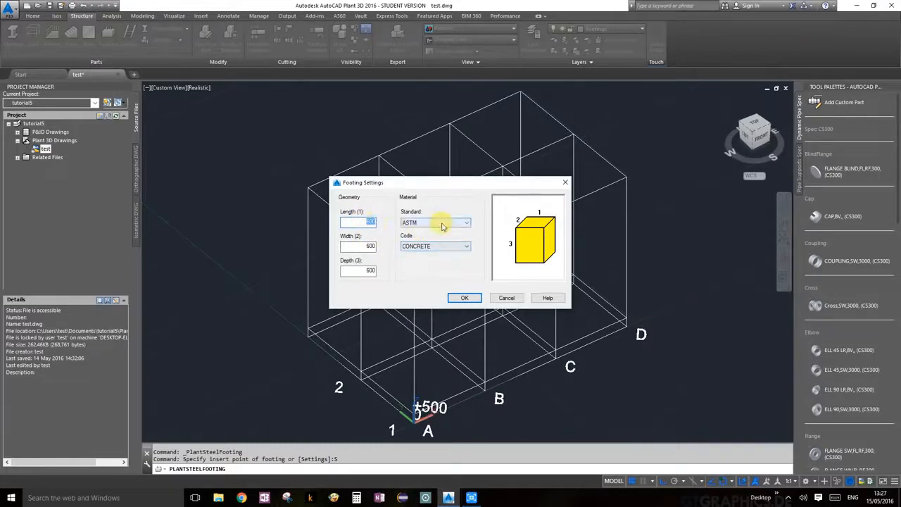
{"action": "left_click", "coordinate": [442, 224]}
{"action": "left_click", "coordinate": [442, 225]}
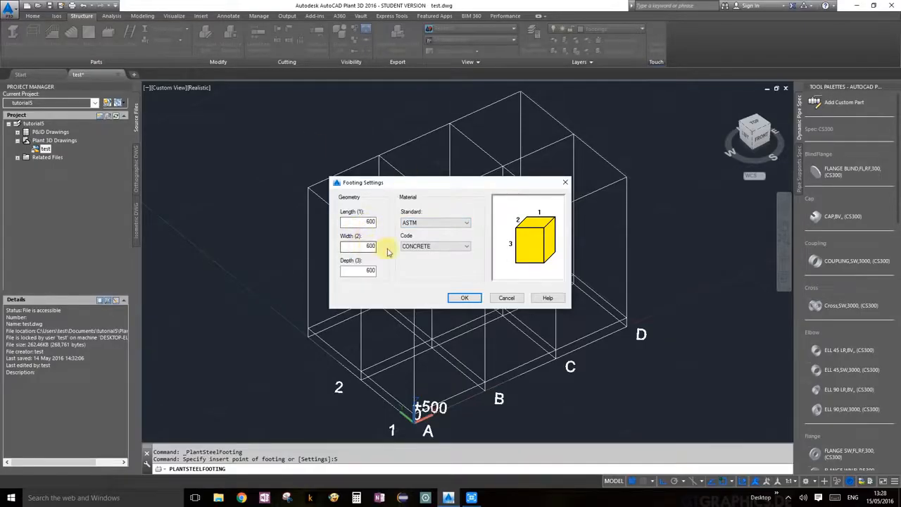
{"action": "left_click", "coordinate": [471, 300]}
Insert the footing at the base of the structural grid, at the intersection of lines A and 1 at elevation 0.
{"action": "scroll", "coordinate": [472, 282], "scroll_direction": "down", "scroll_amount": 5}
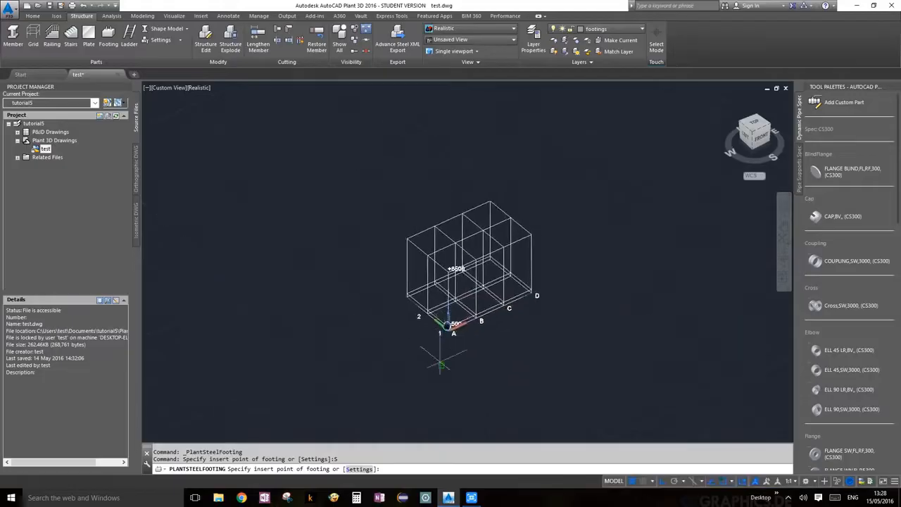
{"action": "scroll", "coordinate": [448, 325], "scroll_direction": "up", "scroll_amount": 10}
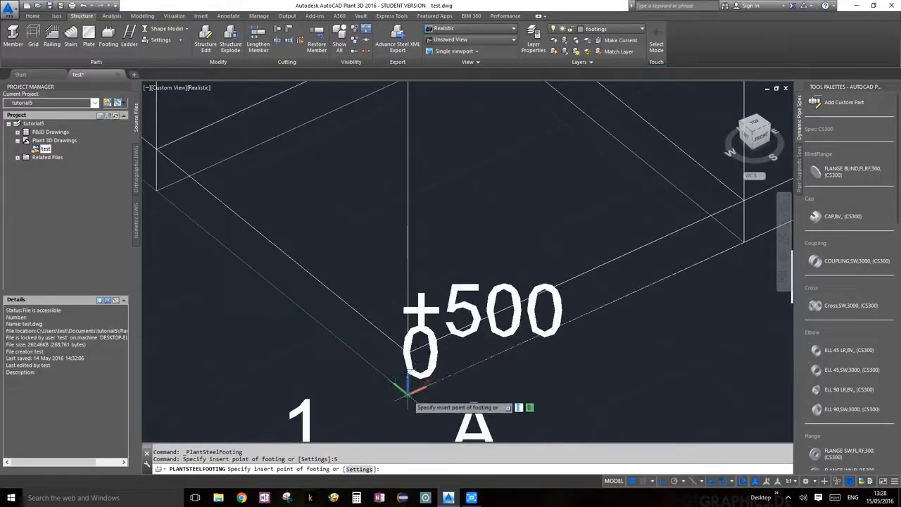
{"action": "left_click", "coordinate": [407, 393]}
{"action": "scroll", "coordinate": [519, 368], "scroll_direction": "down", "scroll_amount": 5}
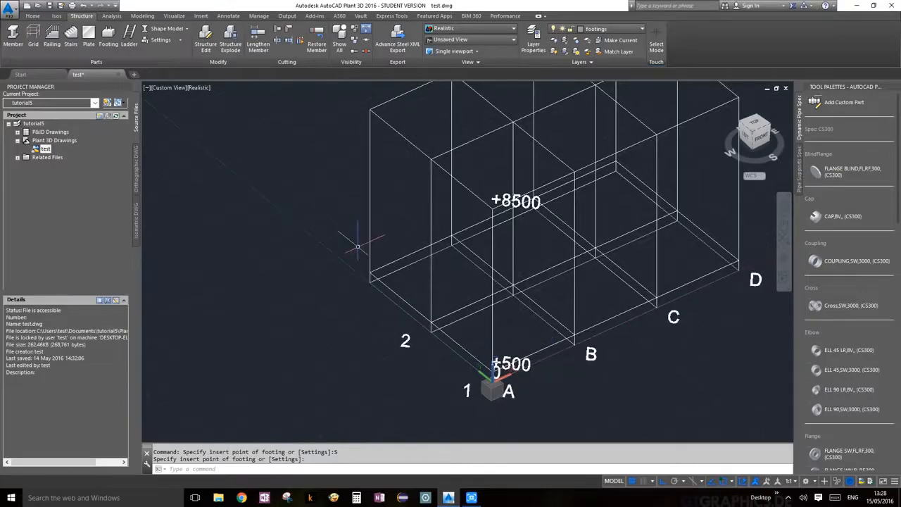
{"action": "scroll", "coordinate": [493, 389], "scroll_direction": "up", "scroll_amount": 5}
{"action": "left_click", "coordinate": [495, 388]}
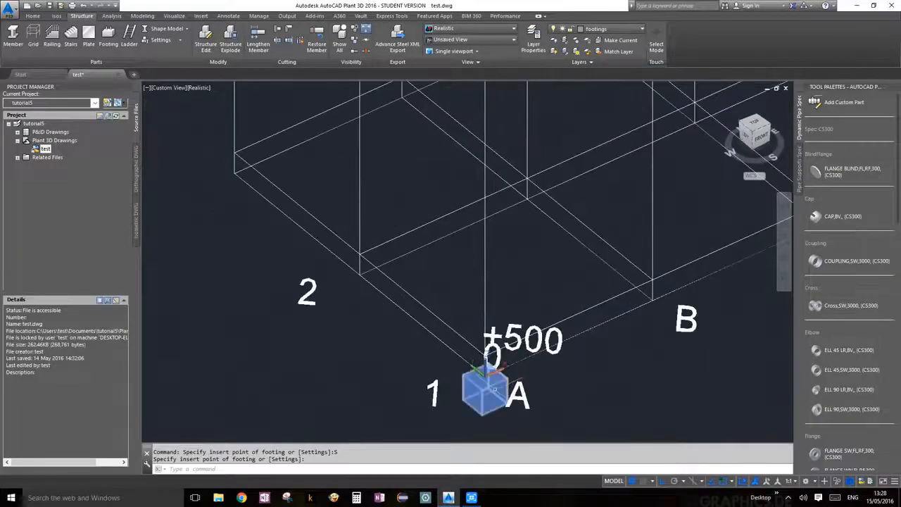
{"action": "key", "text": "Escape"}
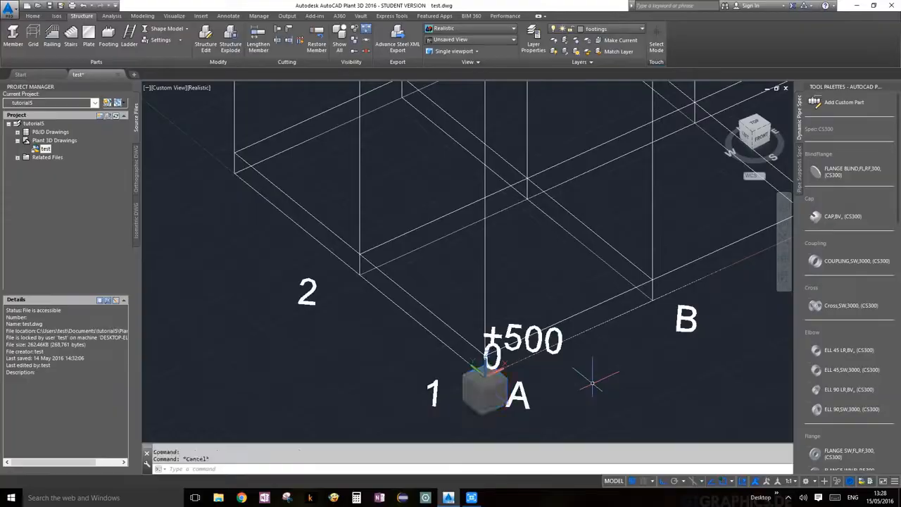
{"action": "scroll", "coordinate": [590, 336], "scroll_direction": "down", "scroll_amount": 6}
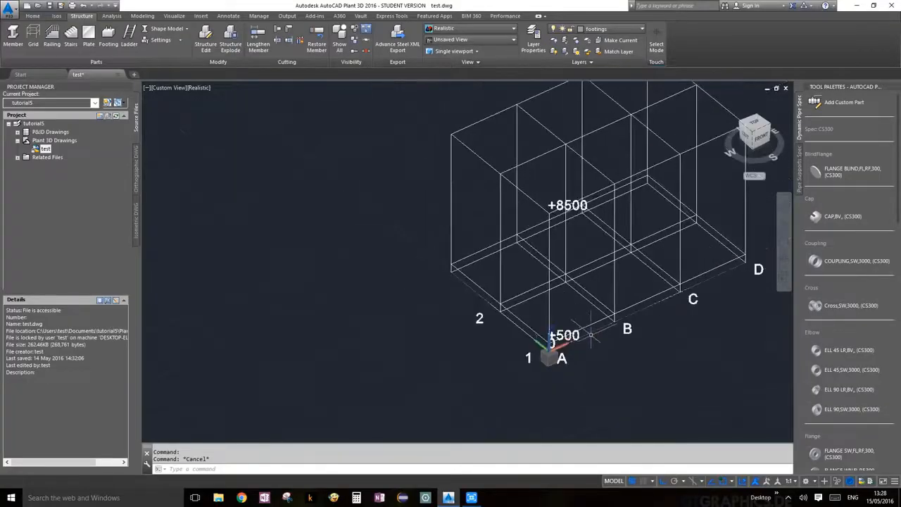
{"action": "middle_click_drag", "start_coordinate": [604, 353], "coordinate": [531, 361]}
{"action": "scroll", "coordinate": [531, 361], "scroll_direction": "up", "scroll_amount": 3}
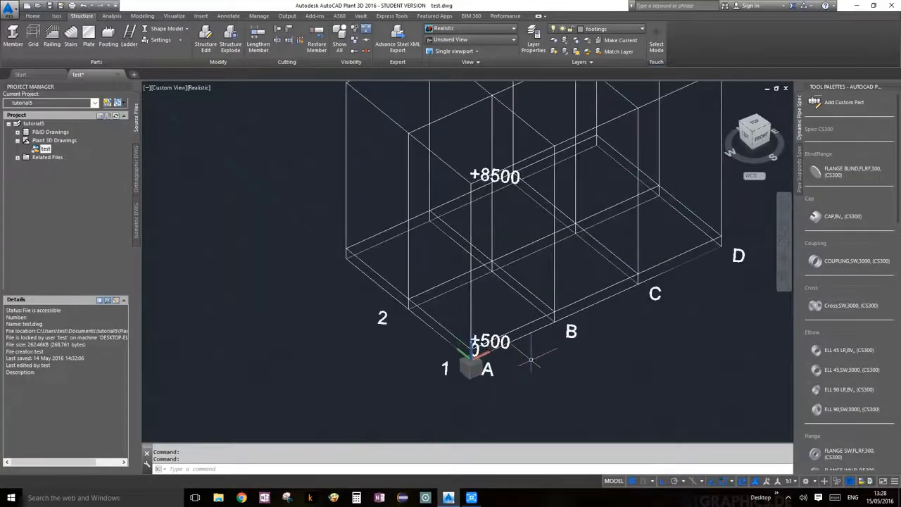
{"action": "type", "text": "CP"}
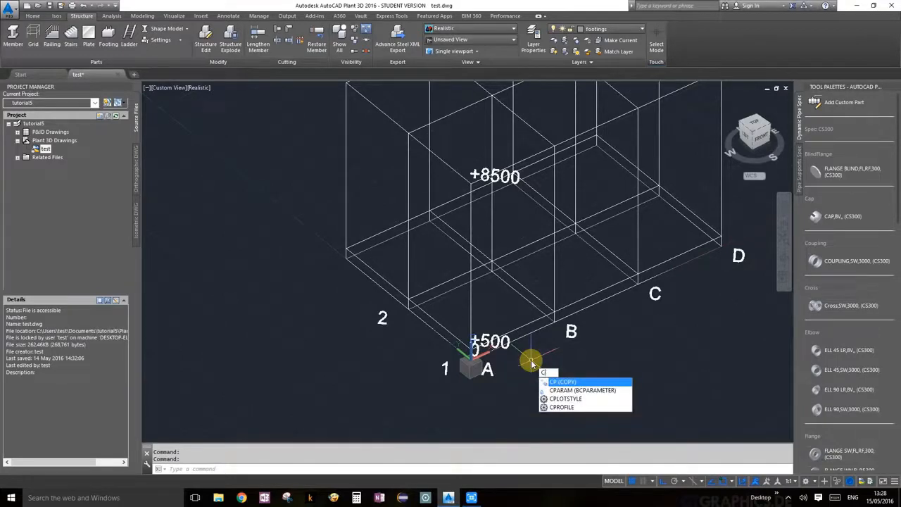
{"action": "key", "text": "BackSpace"}
{"action": "type", "text": "O"}
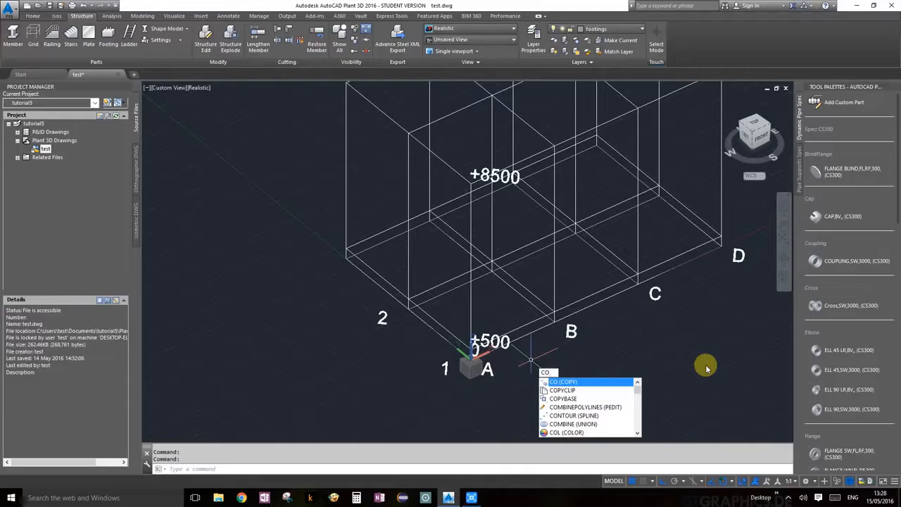
{"action": "key", "text": "BackSpace"}
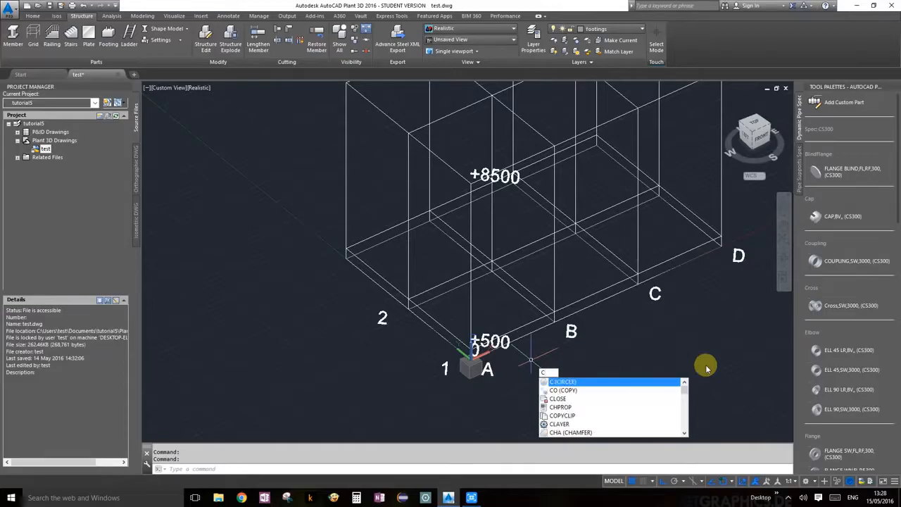
{"action": "key", "text": "BackSpace"}
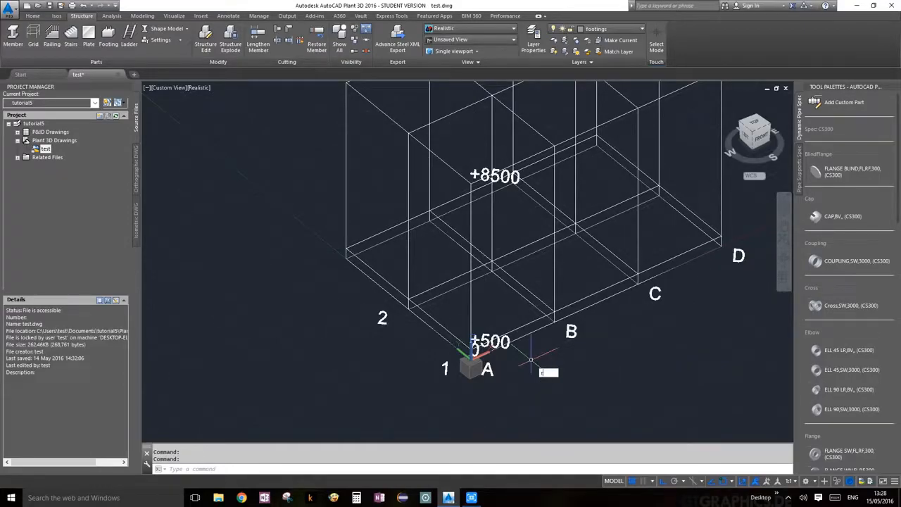
{"action": "type", "text": "ro"}
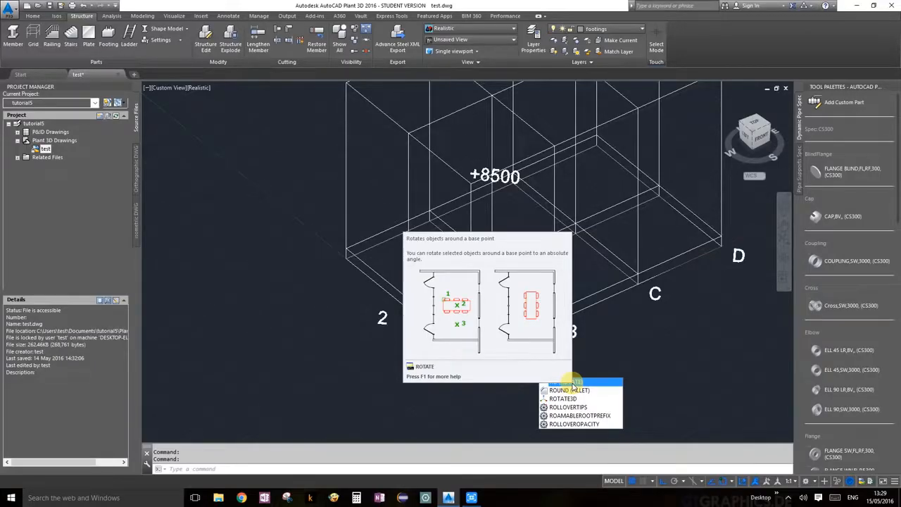
{"action": "left_click", "coordinate": [649, 355]}
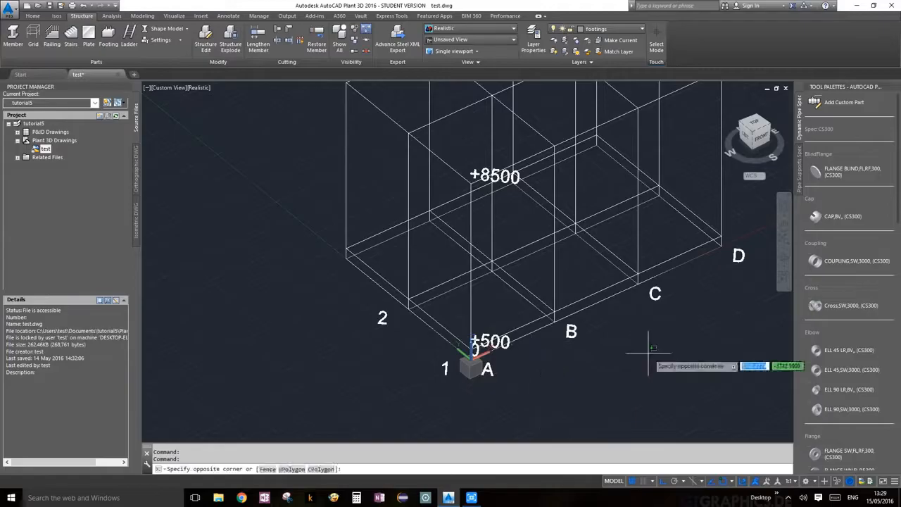
{"action": "key", "text": "Escape"}
Copy the A-1 footing, using its top centre on the grid intersection as base point, to the base of intersection A-2.
{"action": "type", "text": "c"}
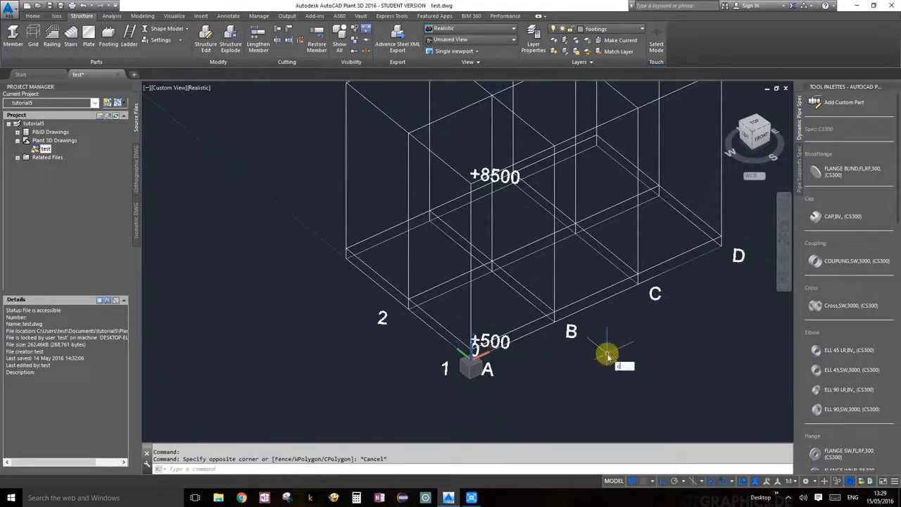
{"action": "type", "text": "o"}
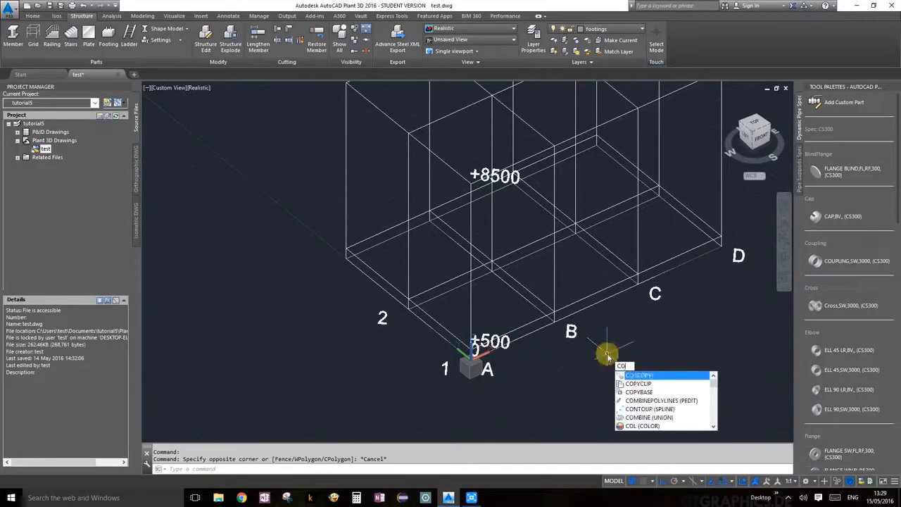
{"action": "key", "text": "Return"}
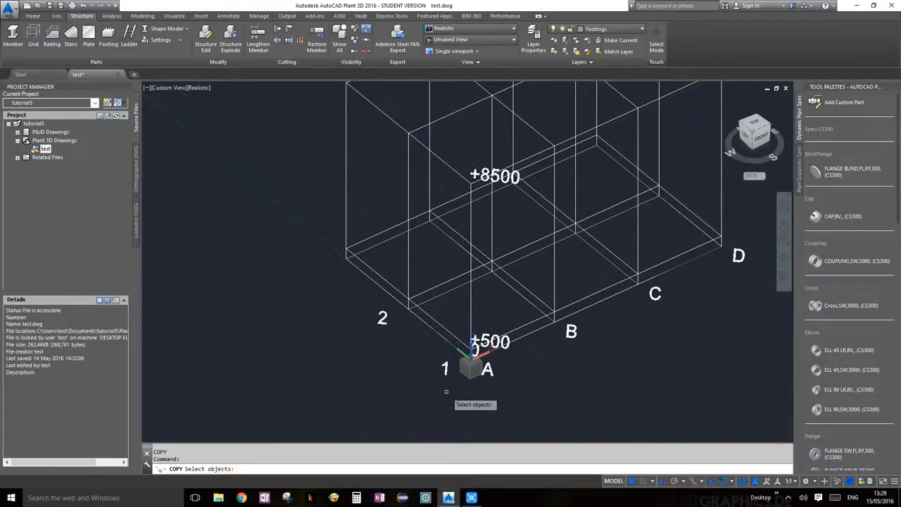
{"action": "scroll", "coordinate": [470, 367], "scroll_direction": "up", "scroll_amount": 3}
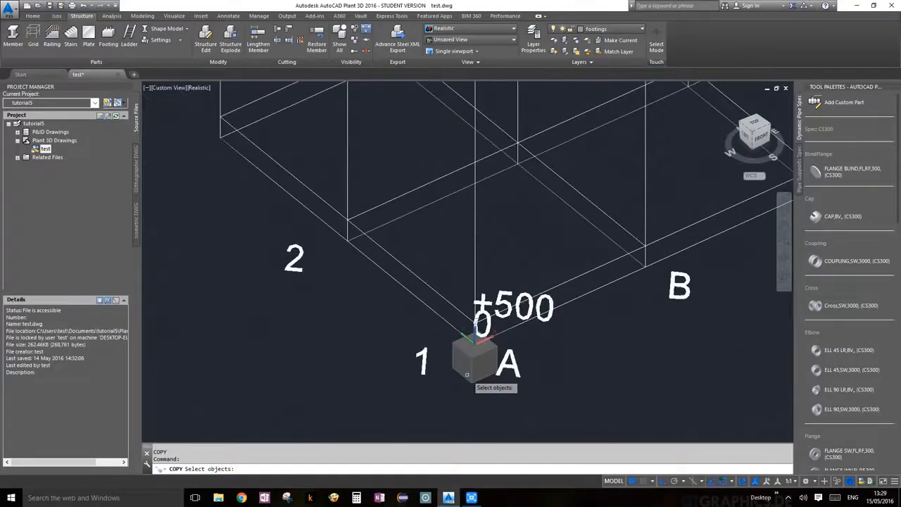
{"action": "left_click", "coordinate": [472, 371]}
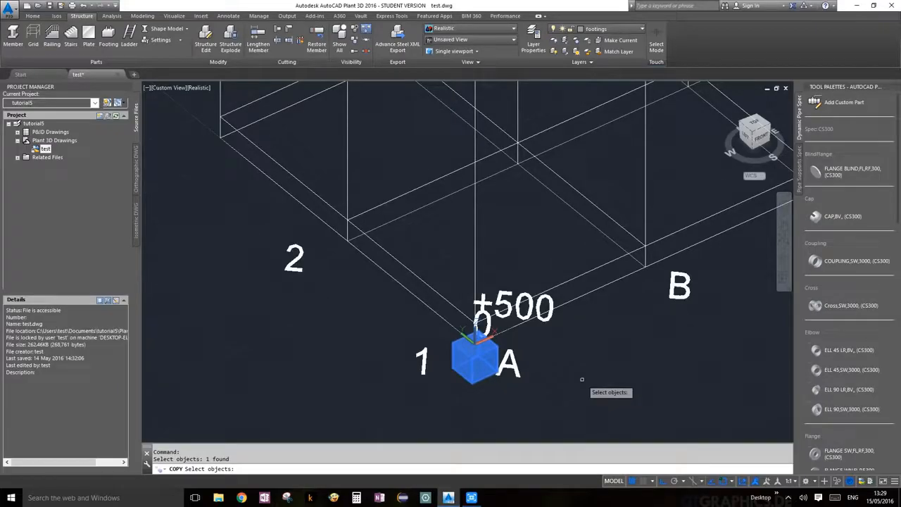
{"action": "key", "text": "Return"}
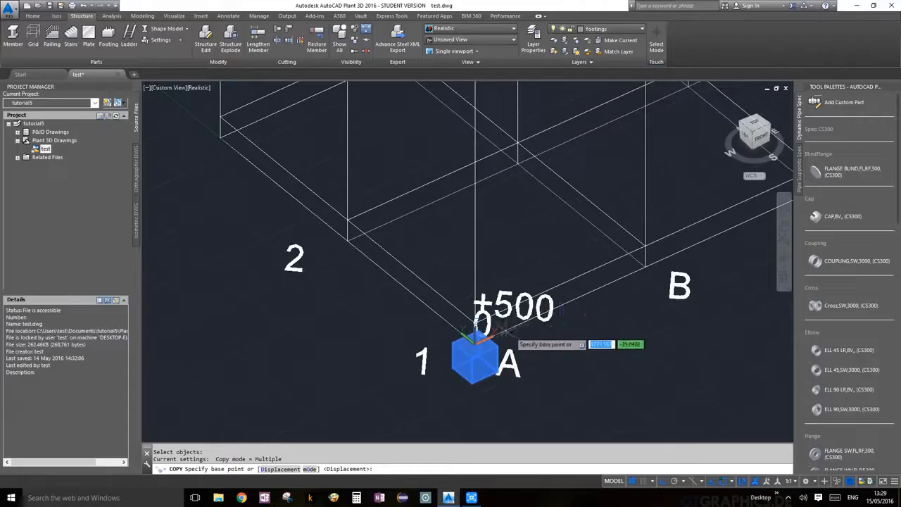
{"action": "scroll", "coordinate": [476, 341], "scroll_direction": "up", "scroll_amount": 4}
{"action": "scroll", "coordinate": [484, 354], "scroll_direction": "up", "scroll_amount": 4}
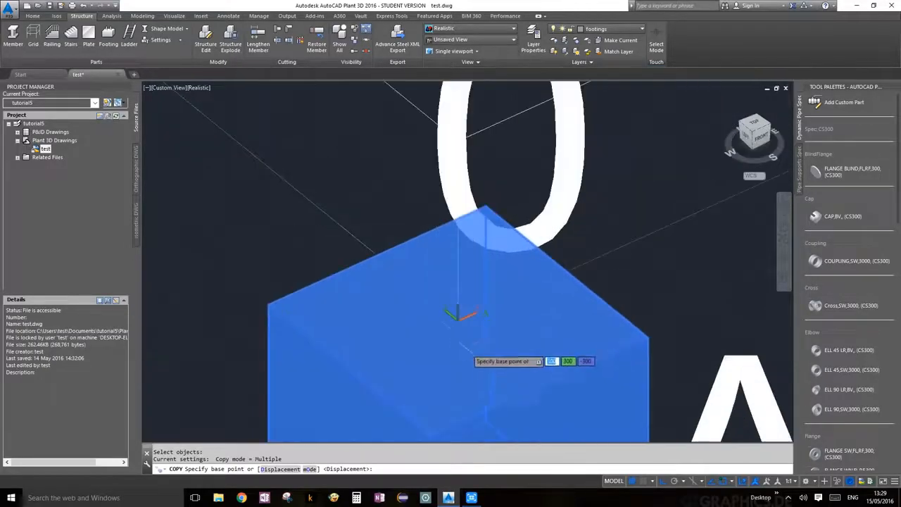
{"action": "left_click", "coordinate": [457, 317]}
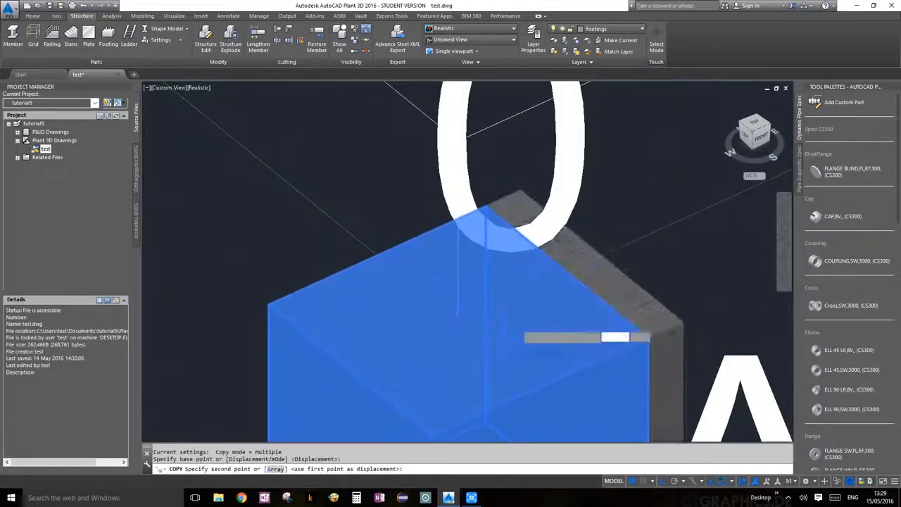
{"action": "scroll", "coordinate": [493, 324], "scroll_direction": "down", "scroll_amount": 6}
{"action": "scroll", "coordinate": [413, 234], "scroll_direction": "up", "scroll_amount": 3}
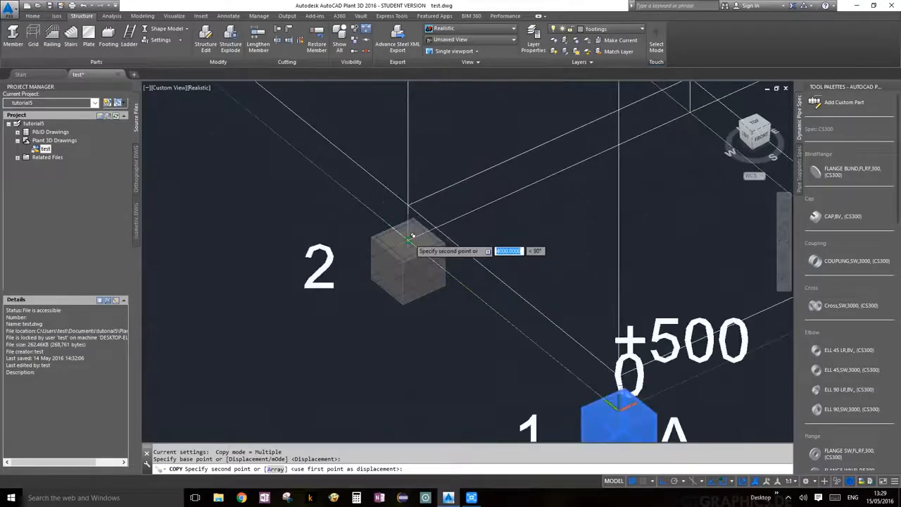
{"action": "left_click", "coordinate": [408, 240]}
Place another copy of the footing at the far end of grid line A, beyond row 2, at elevation 0.
{"action": "scroll", "coordinate": [411, 246], "scroll_direction": "down", "scroll_amount": 5}
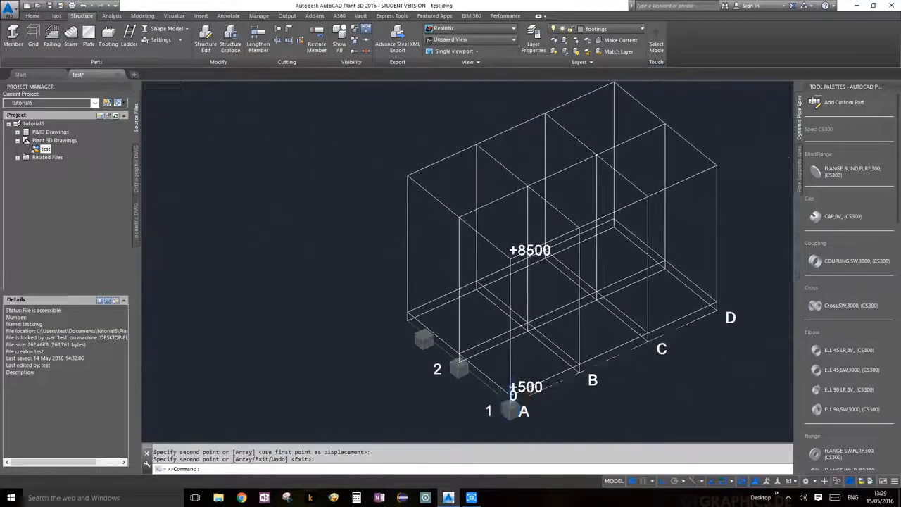
{"action": "scroll", "coordinate": [414, 325], "scroll_direction": "up", "scroll_amount": 4}
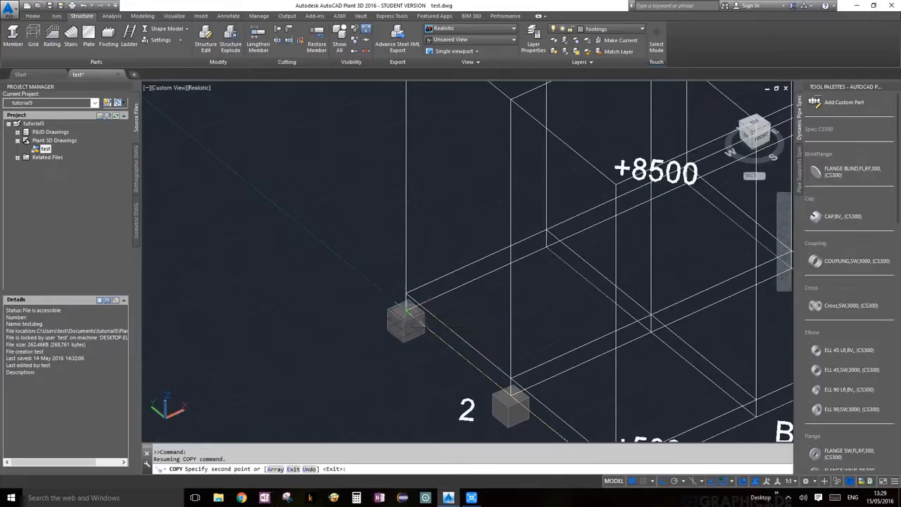
{"action": "left_click", "coordinate": [408, 319]}
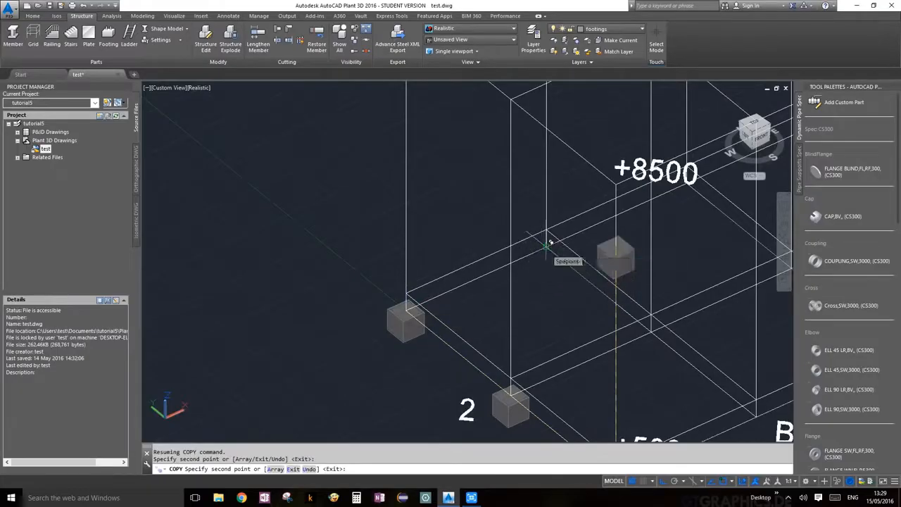
Place copies of the footing at the three elevation 0 intersections of grid line B: beyond row 2, row 2 and row 1.
{"action": "left_click", "coordinate": [550, 244]}
{"action": "scroll", "coordinate": [620, 317], "scroll_direction": "down", "scroll_amount": 2}
{"action": "scroll", "coordinate": [634, 331], "scroll_direction": "up", "scroll_amount": 6}
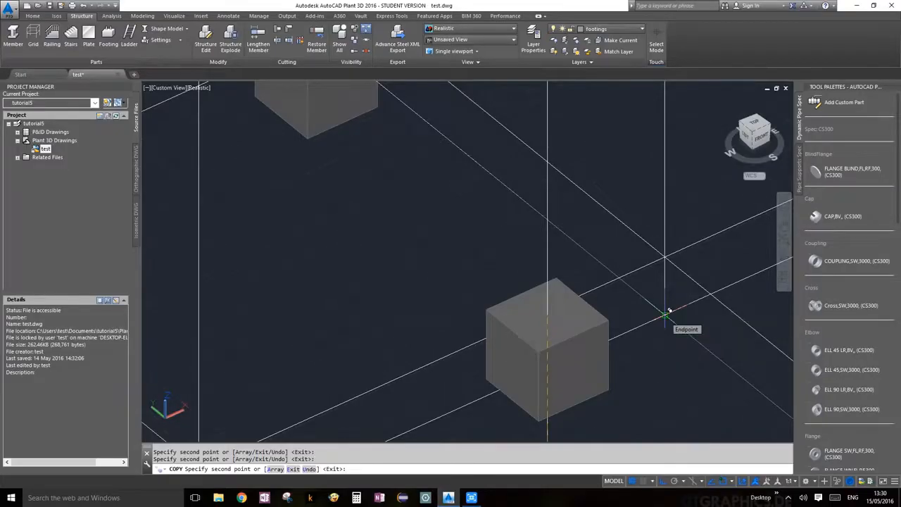
{"action": "left_click", "coordinate": [669, 311]}
{"action": "scroll", "coordinate": [681, 348], "scroll_direction": "down", "scroll_amount": 5}
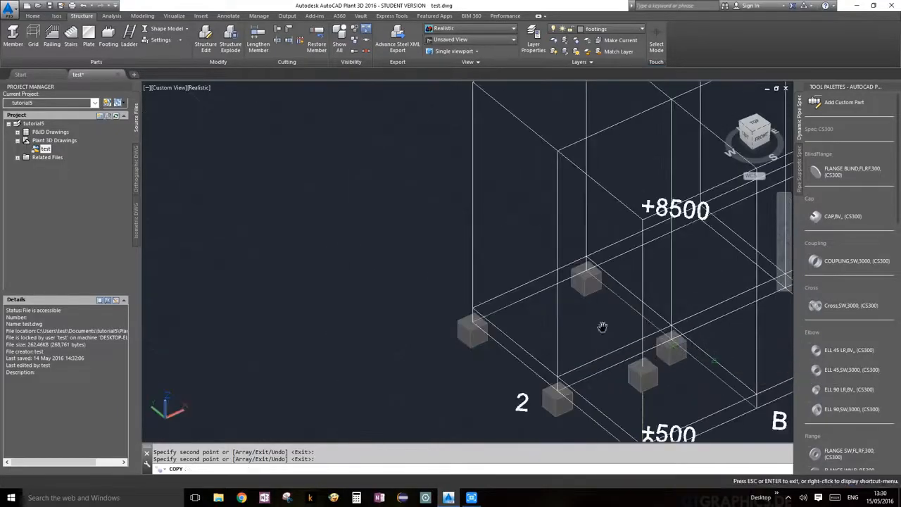
{"action": "scroll", "coordinate": [599, 328], "scroll_direction": "up", "scroll_amount": 3}
{"action": "scroll", "coordinate": [545, 304], "scroll_direction": "up", "scroll_amount": 5}
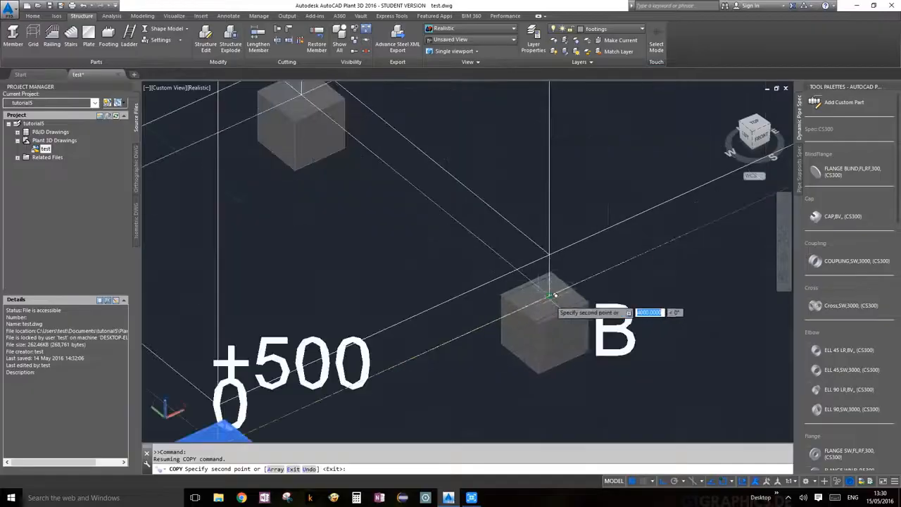
{"action": "left_click", "coordinate": [557, 293]}
{"action": "scroll", "coordinate": [556, 294], "scroll_direction": "down", "scroll_amount": 6}
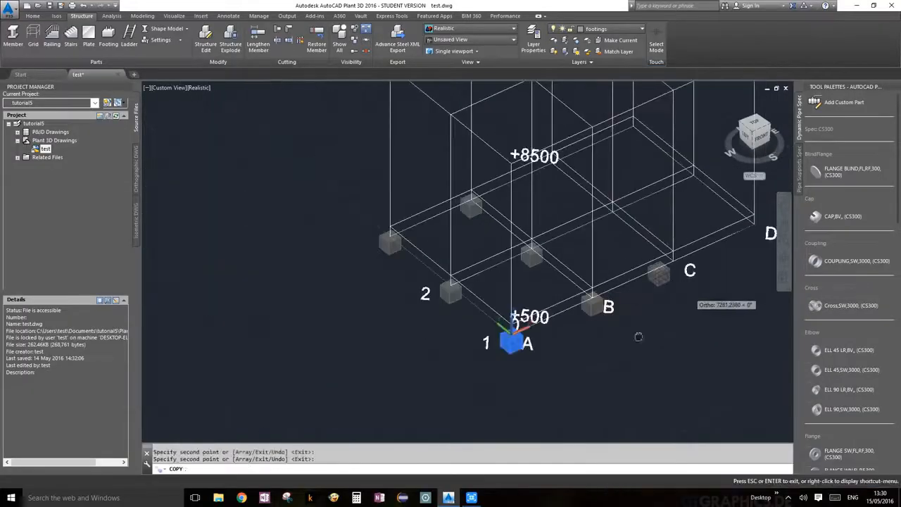
Place further copies of the footing on grid line C, at the base of intersections C-1 and C-2.
{"action": "key", "text": "Return"}
{"action": "middle_click_drag", "start_coordinate": [681, 294], "coordinate": [579, 369]}
{"action": "scroll", "coordinate": [552, 352], "scroll_direction": "up", "scroll_amount": 5}
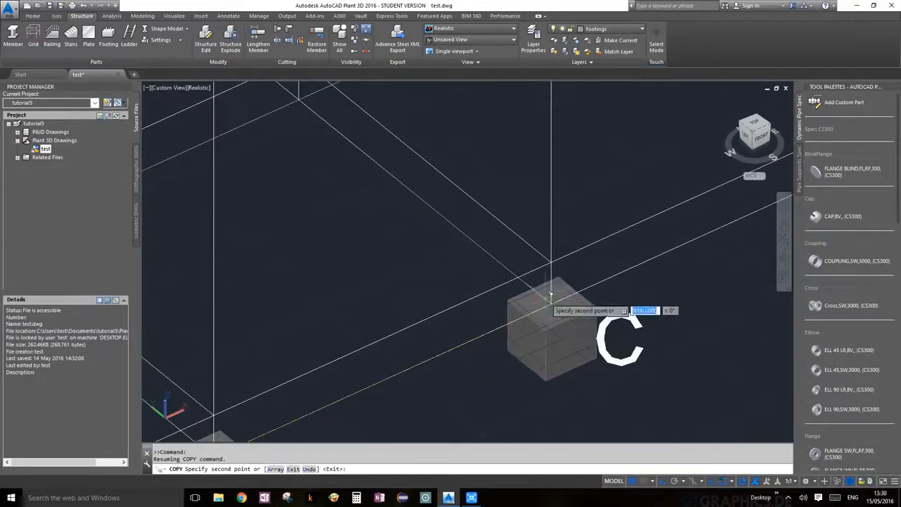
{"action": "left_click", "coordinate": [552, 305]}
{"action": "middle_click_drag", "start_coordinate": [366, 158], "coordinate": [509, 390]}
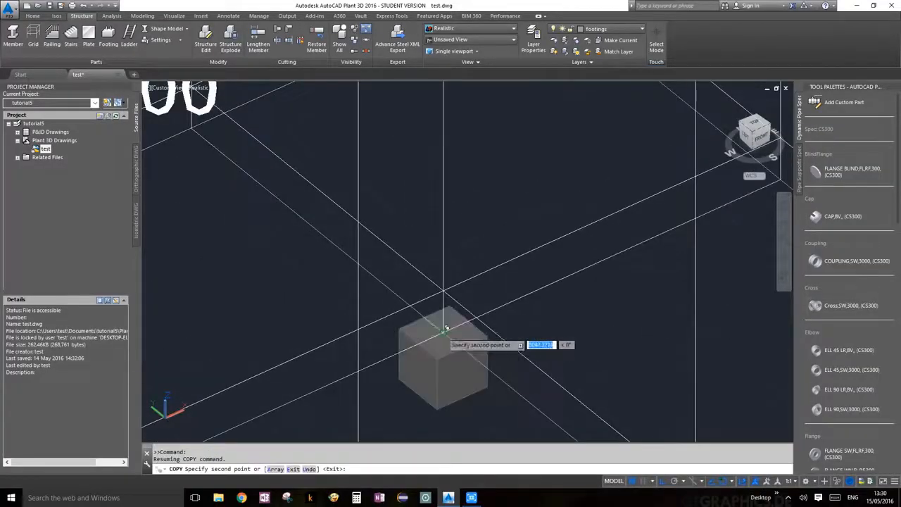
{"action": "left_click", "coordinate": [446, 327]}
Place copies of the footing at the base of intersections D-2 and D-1, and finish the Copy command.
{"action": "scroll", "coordinate": [505, 324], "scroll_direction": "down", "scroll_amount": 5}
{"action": "middle_click_drag", "start_coordinate": [600, 305], "coordinate": [486, 340]}
{"action": "scroll", "coordinate": [451, 339], "scroll_direction": "up", "scroll_amount": 5}
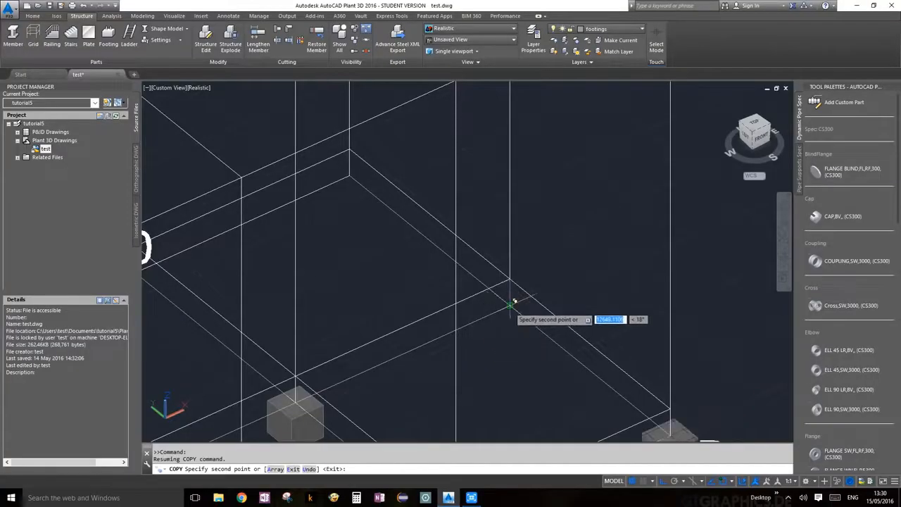
{"action": "left_click", "coordinate": [510, 307]}
{"action": "scroll", "coordinate": [611, 352], "scroll_direction": "down", "scroll_amount": 5}
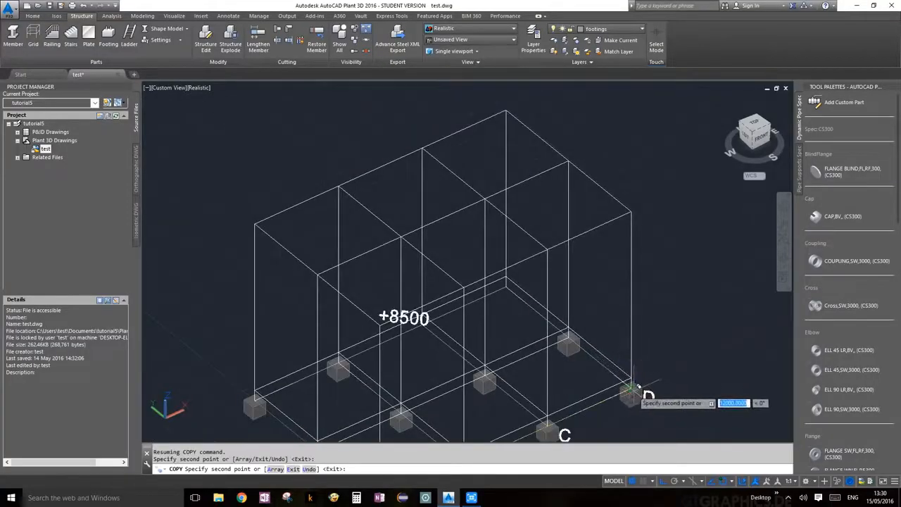
{"action": "left_click", "coordinate": [636, 384]}
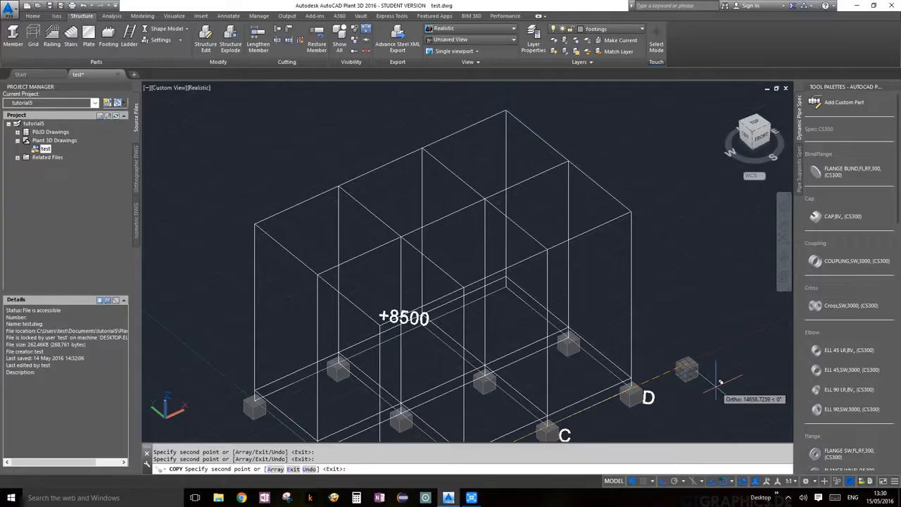
{"action": "key", "text": "Return"}
Switch the representation of the structural objects to Line Model.
{"action": "scroll", "coordinate": [680, 370], "scroll_direction": "down", "scroll_amount": 3}
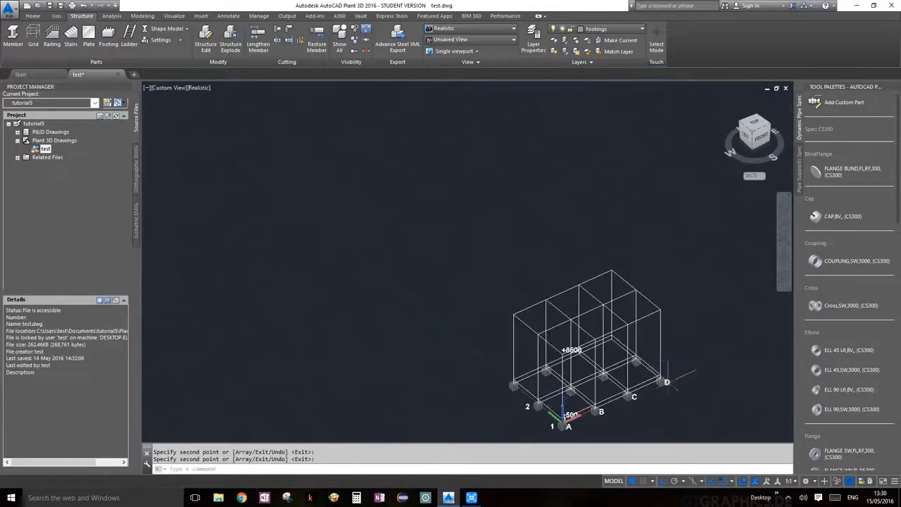
{"action": "scroll", "coordinate": [582, 324], "scroll_direction": "up", "scroll_amount": 5}
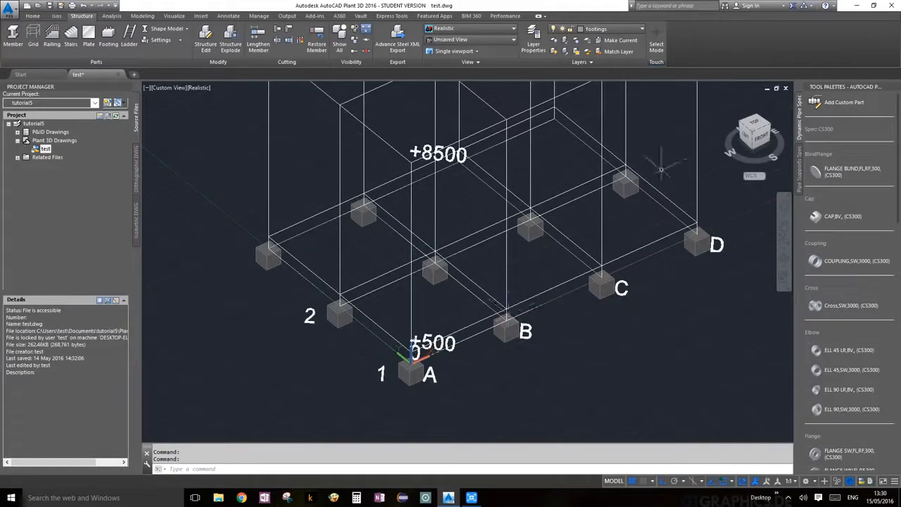
{"action": "scroll", "coordinate": [386, 273], "scroll_direction": "down", "scroll_amount": 6}
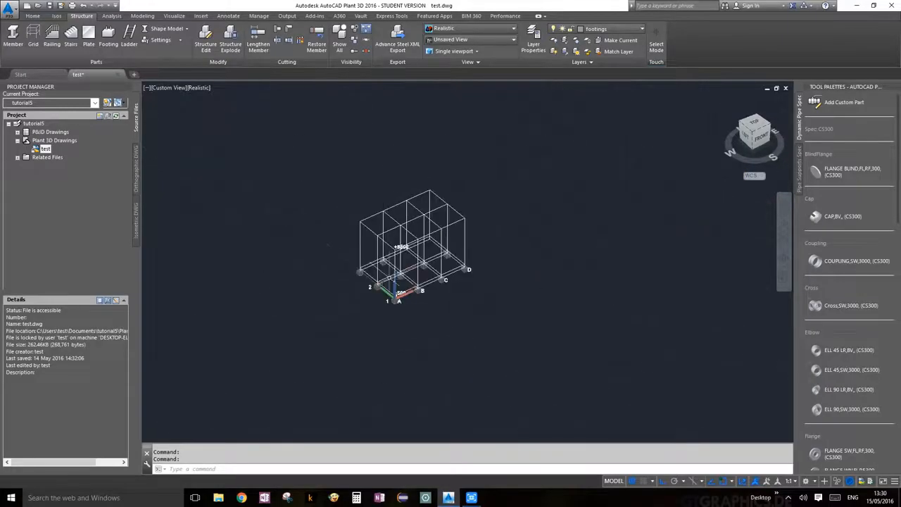
{"action": "scroll", "coordinate": [405, 269], "scroll_direction": "up", "scroll_amount": 6}
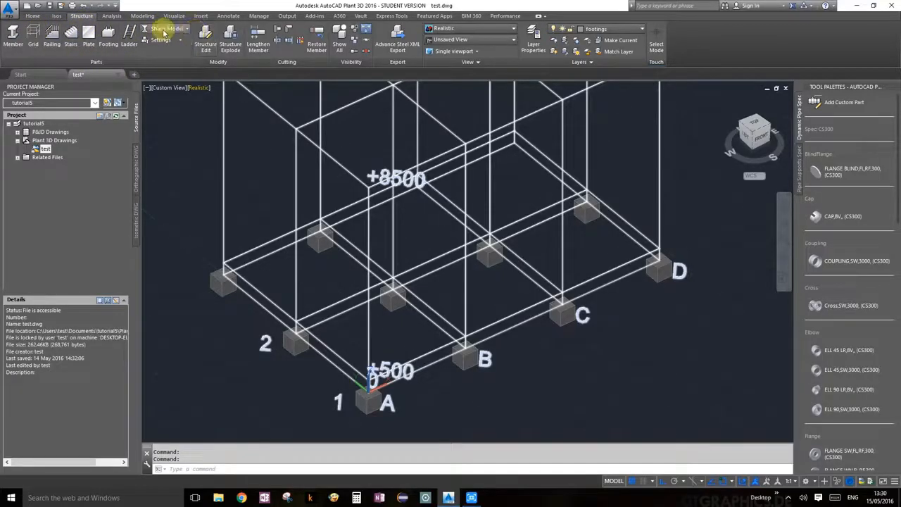
{"action": "left_click", "coordinate": [188, 32]}
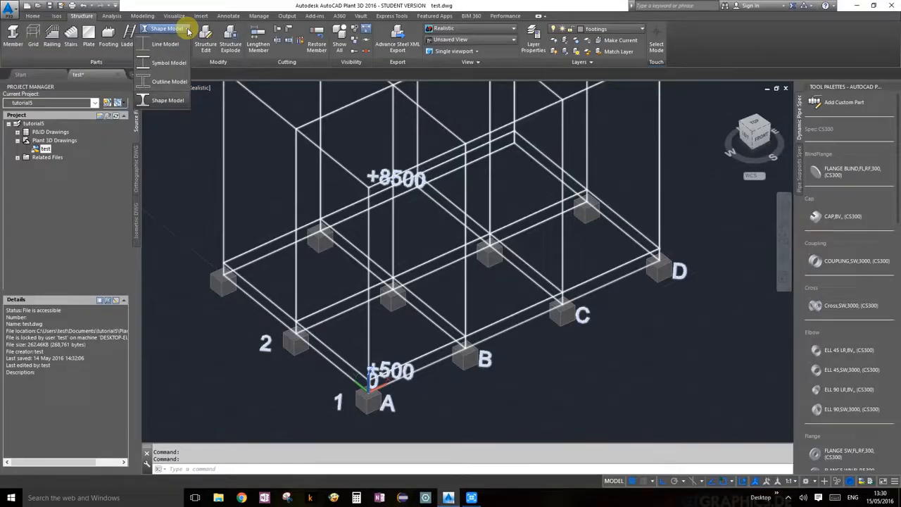
{"action": "left_click", "coordinate": [173, 98]}
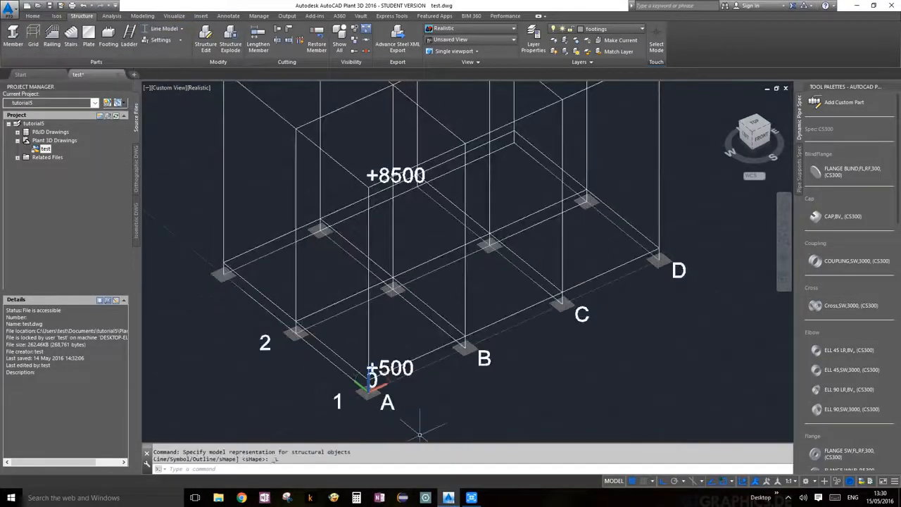
Examine how the footings along the base of the structural grid are displayed in the line representation.
{"action": "scroll", "coordinate": [487, 392], "scroll_direction": "up", "scroll_amount": 6}
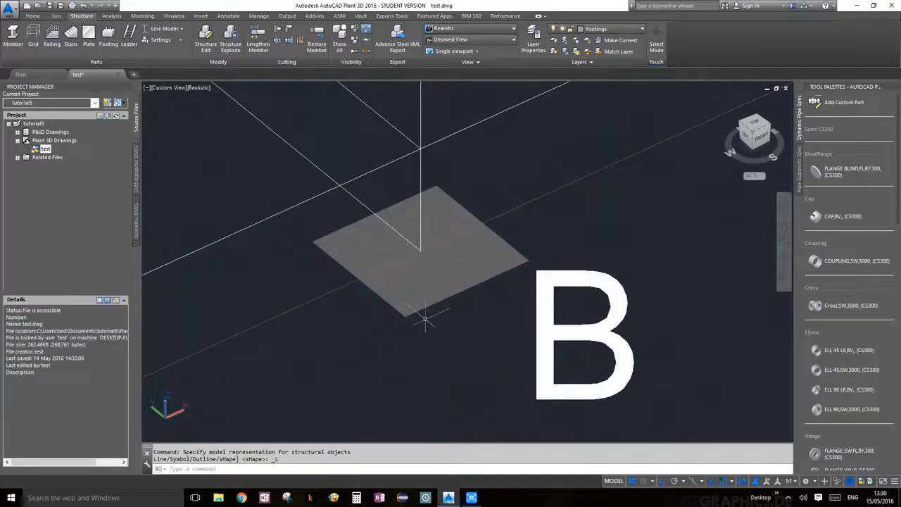
{"action": "scroll", "coordinate": [426, 319], "scroll_direction": "down", "scroll_amount": 5}
{"action": "scroll", "coordinate": [432, 319], "scroll_direction": "up", "scroll_amount": 4}
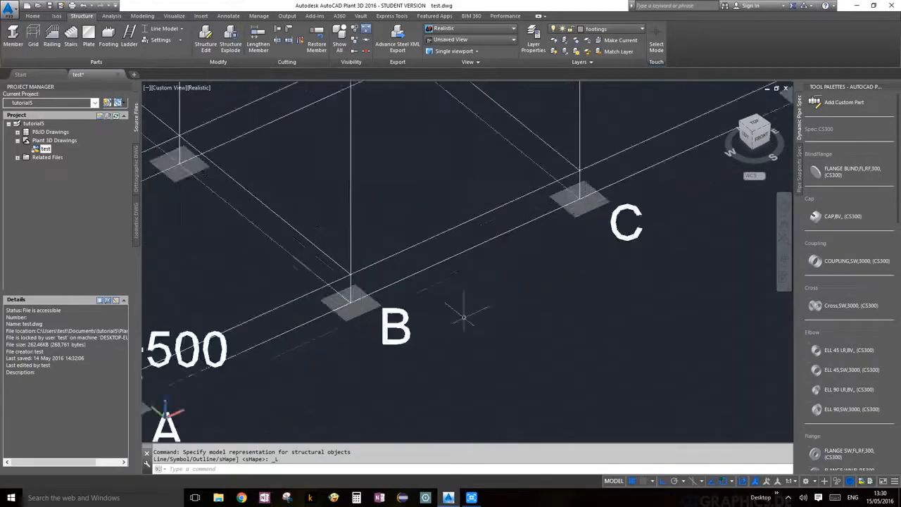
{"action": "scroll", "coordinate": [456, 315], "scroll_direction": "down", "scroll_amount": 6}
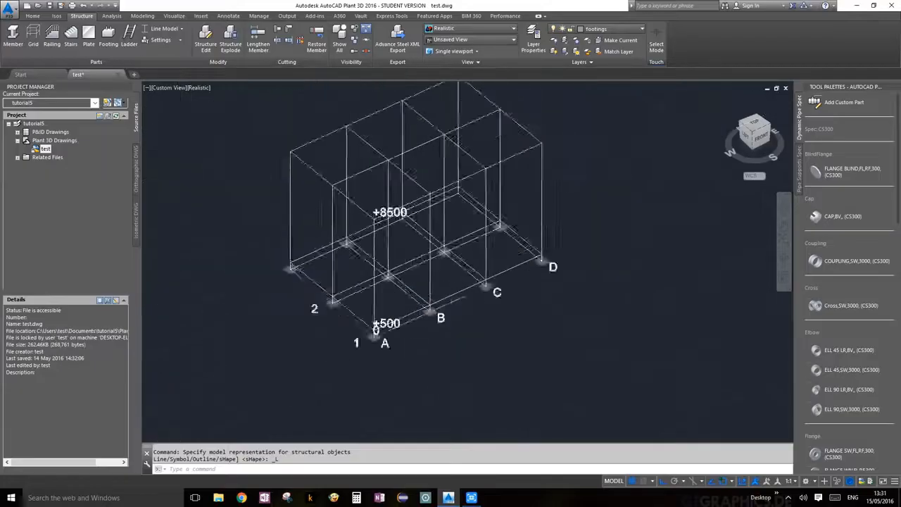
{"action": "scroll", "coordinate": [423, 323], "scroll_direction": "up", "scroll_amount": 5}
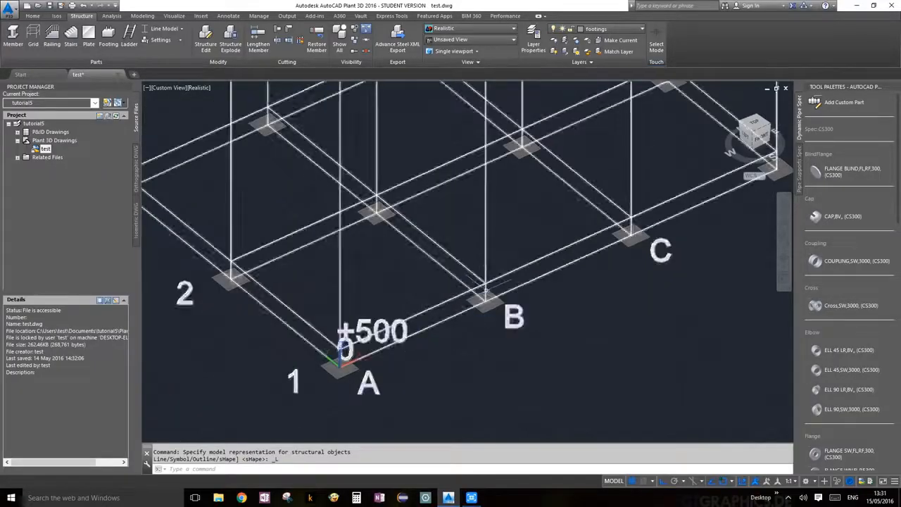
{"action": "scroll", "coordinate": [486, 290], "scroll_direction": "up", "scroll_amount": 5}
{"action": "scroll", "coordinate": [485, 290], "scroll_direction": "down", "scroll_amount": 5}
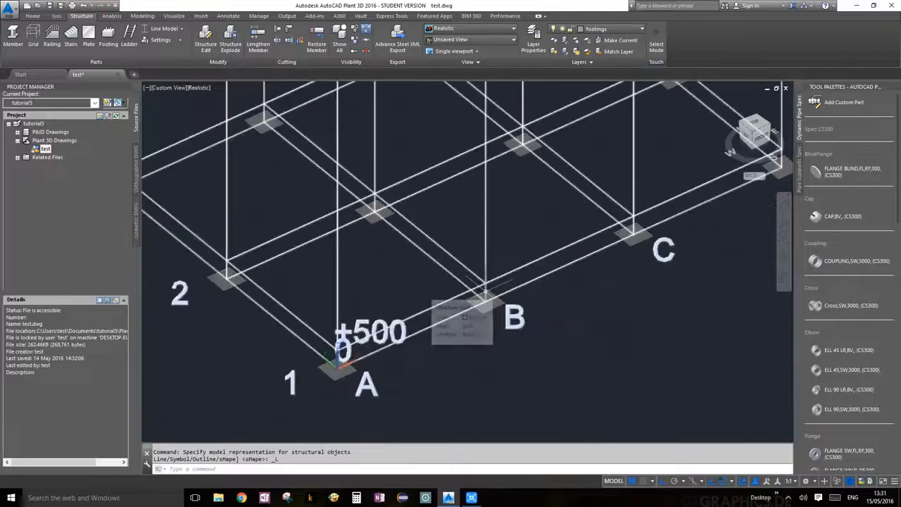
{"action": "scroll", "coordinate": [421, 364], "scroll_direction": "up", "scroll_amount": 3}
{"action": "scroll", "coordinate": [421, 364], "scroll_direction": "up", "scroll_amount": 2}
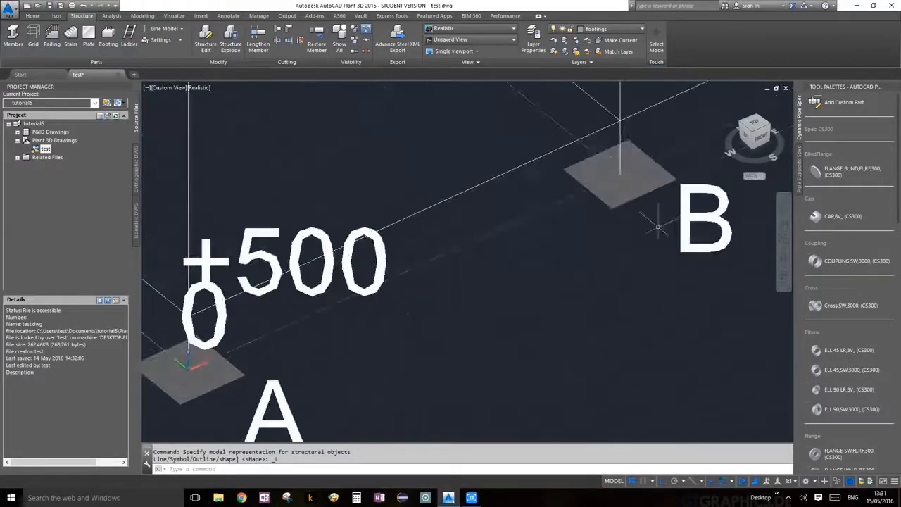
{"action": "scroll", "coordinate": [626, 151], "scroll_direction": "down", "scroll_amount": 5}
{"action": "middle_click_drag", "start_coordinate": [673, 179], "coordinate": [650, 217]}
{"action": "scroll", "coordinate": [650, 217], "scroll_direction": "down", "scroll_amount": 6}
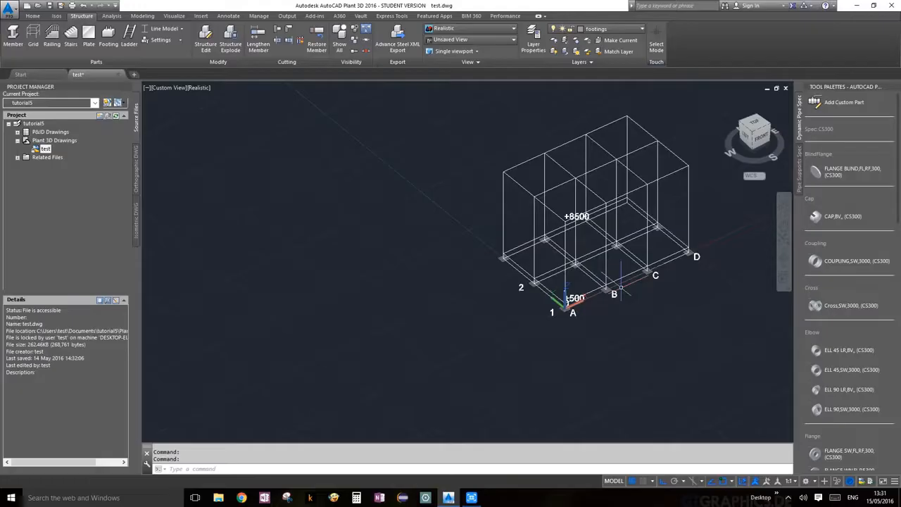
{"action": "scroll", "coordinate": [511, 211], "scroll_direction": "up", "scroll_amount": 5}
{"action": "scroll", "coordinate": [582, 286], "scroll_direction": "down", "scroll_amount": 5}
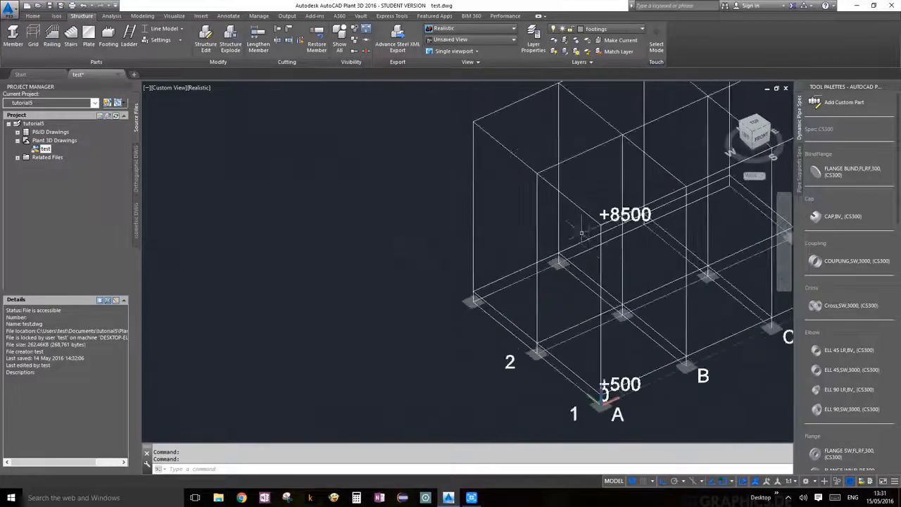
{"action": "scroll", "coordinate": [592, 289], "scroll_direction": "up", "scroll_amount": 3}
{"action": "scroll", "coordinate": [604, 310], "scroll_direction": "down", "scroll_amount": 5}
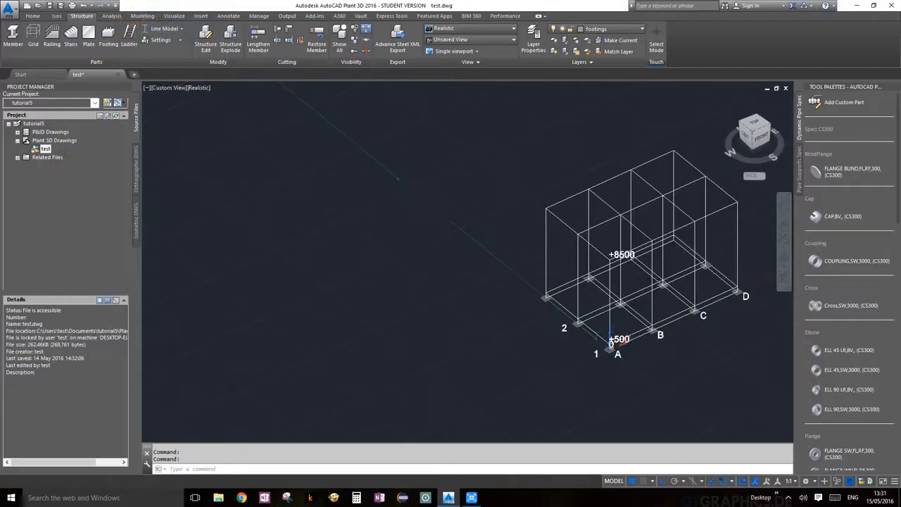
{"action": "scroll", "coordinate": [420, 187], "scroll_direction": "down", "scroll_amount": 2}
{"action": "middle_click_drag", "start_coordinate": [641, 262], "coordinate": [507, 277]}
{"action": "scroll", "coordinate": [448, 262], "scroll_direction": "up", "scroll_amount": 6}
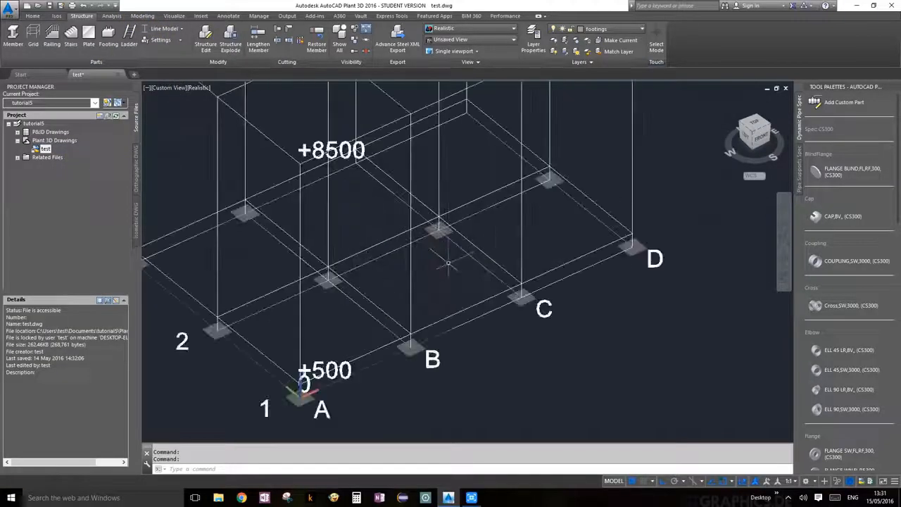
Make structure the current layer.
{"action": "scroll", "coordinate": [448, 263], "scroll_direction": "down", "scroll_amount": 4}
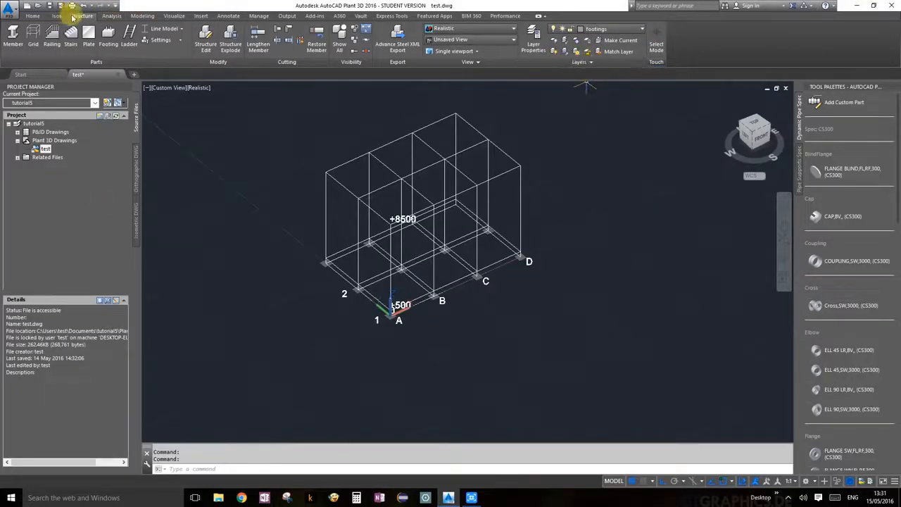
{"action": "left_click", "coordinate": [634, 30]}
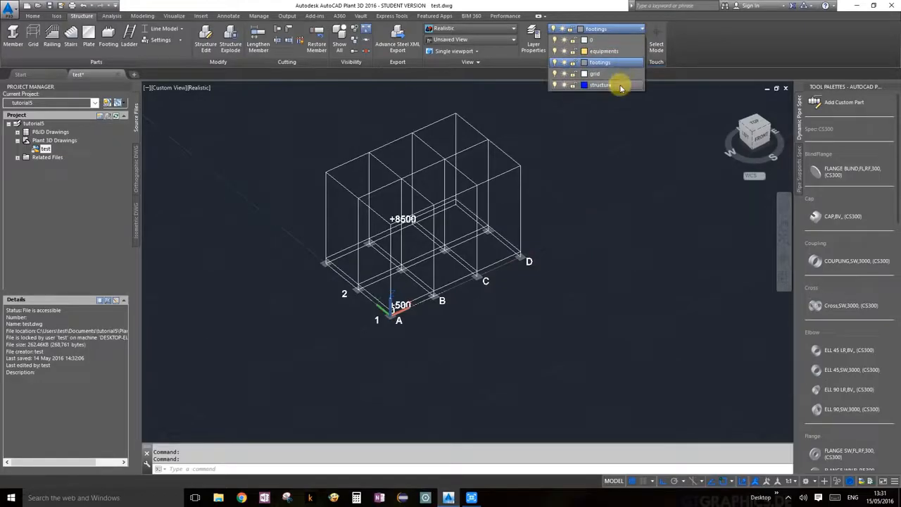
{"action": "left_click", "coordinate": [602, 85]}
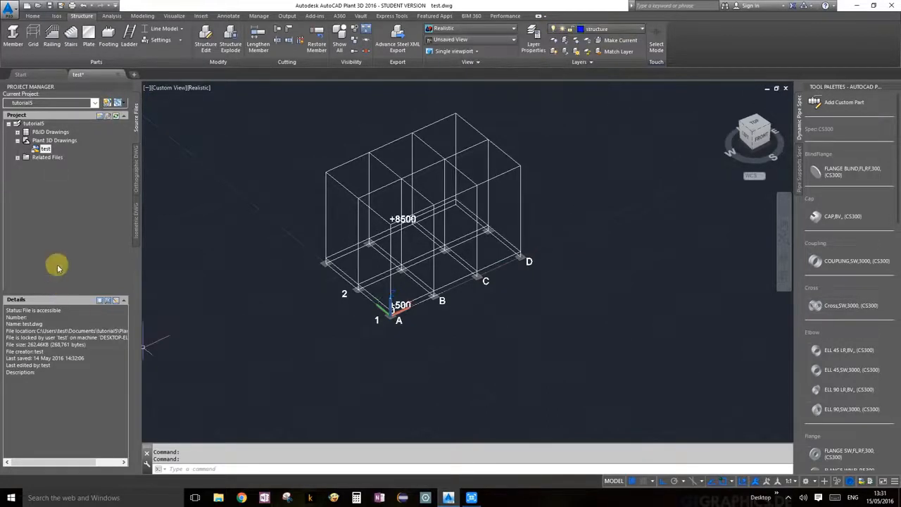
Start a structural member and accept DIN shape HEB-200, material standard DIN 17120, code St 37-2 and angle 0 in its settings.
{"action": "left_click", "coordinate": [8, 40]}
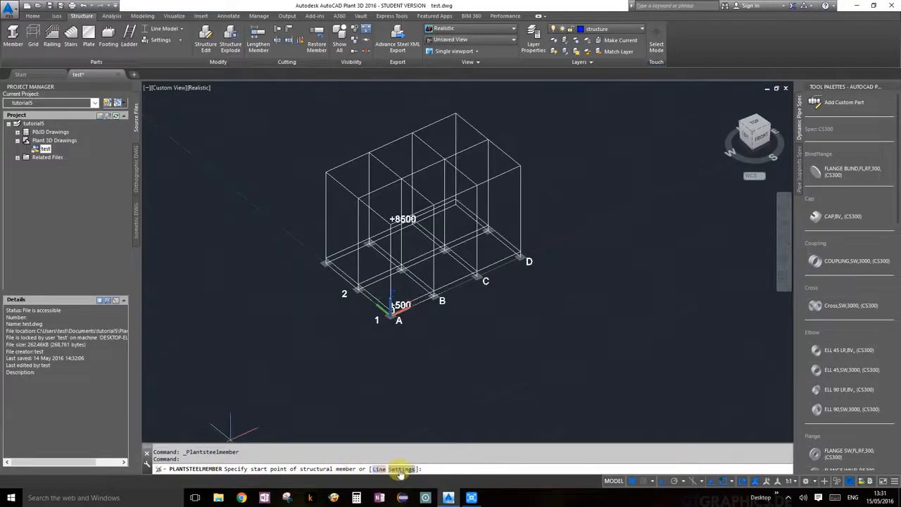
{"action": "type", "text": "S"}
{"action": "key", "text": "Return"}
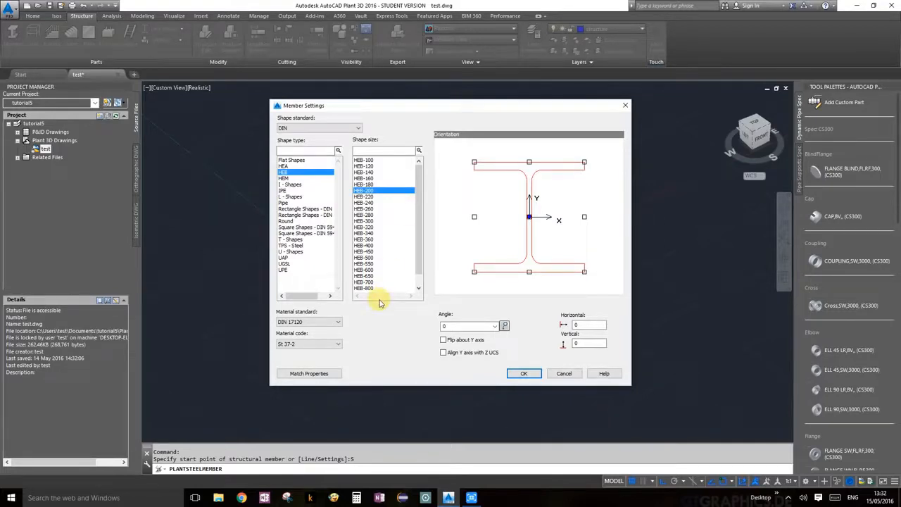
{"action": "left_click", "coordinate": [525, 374]}
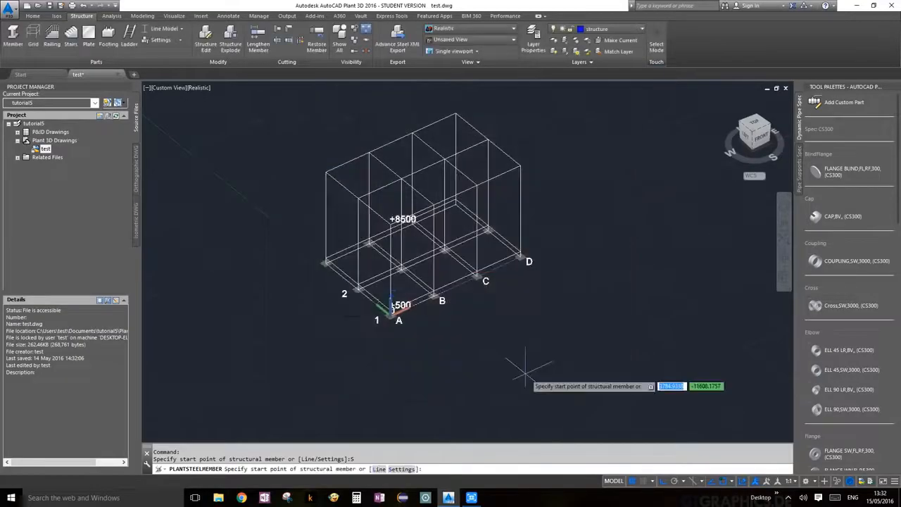
Draw HEB-200 members from the footing at A1 up to +8500, across to grid line 2 and down to the footing at A2.
{"action": "scroll", "coordinate": [405, 326], "scroll_direction": "up", "scroll_amount": 5}
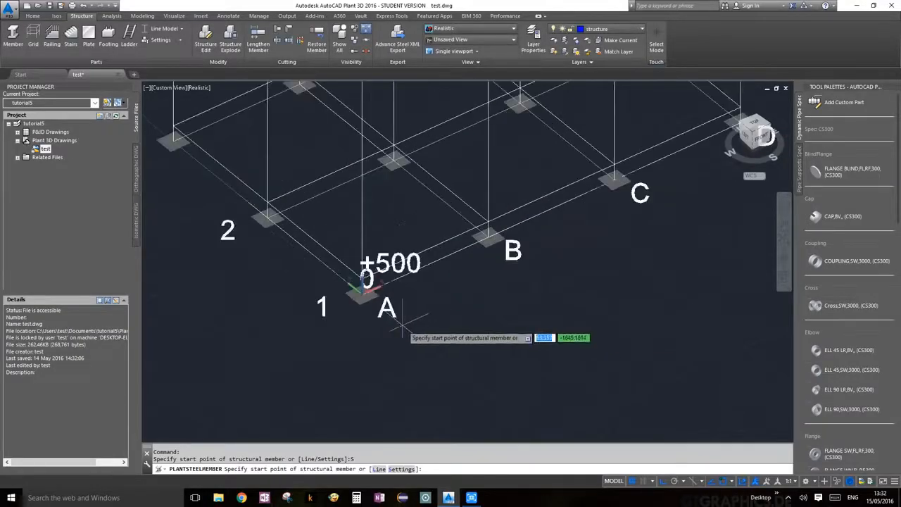
{"action": "scroll", "coordinate": [407, 331], "scroll_direction": "up", "scroll_amount": 6}
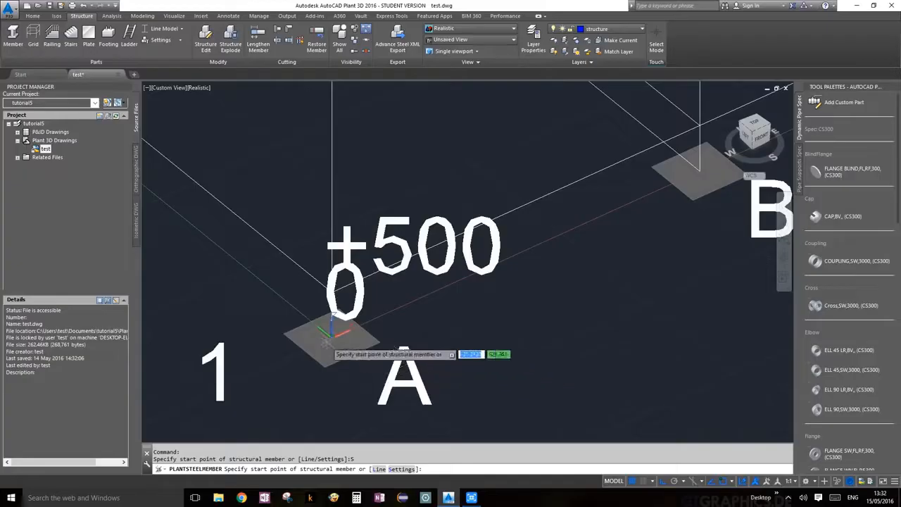
{"action": "left_click", "coordinate": [331, 335]}
{"action": "scroll", "coordinate": [395, 317], "scroll_direction": "down", "scroll_amount": 5}
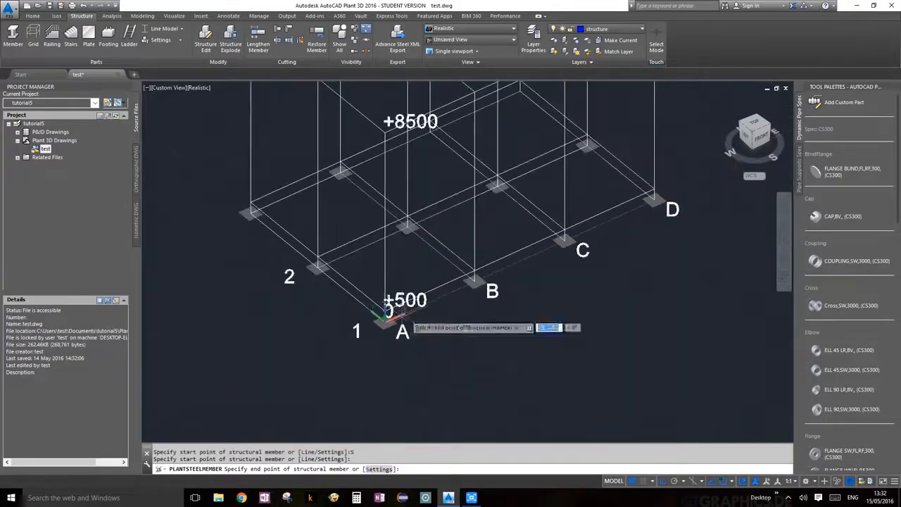
{"action": "scroll", "coordinate": [403, 309], "scroll_direction": "up", "scroll_amount": 3}
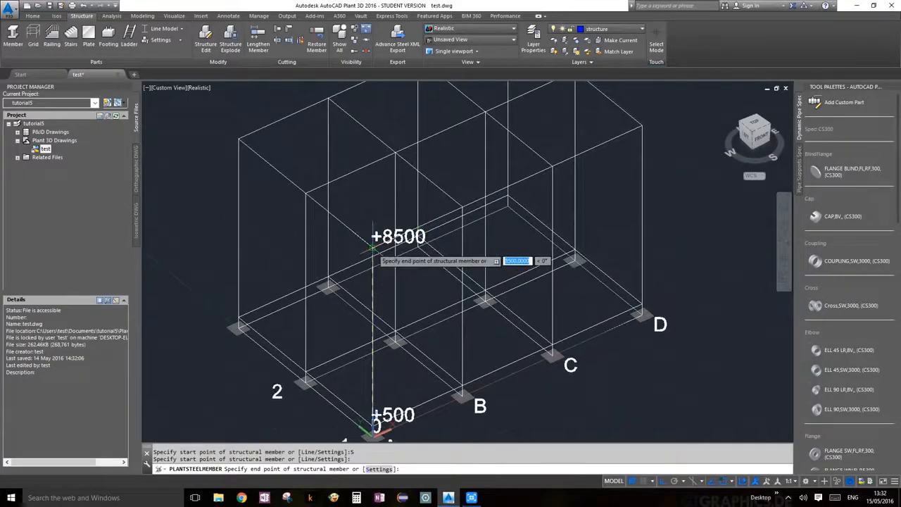
{"action": "left_click", "coordinate": [306, 192]}
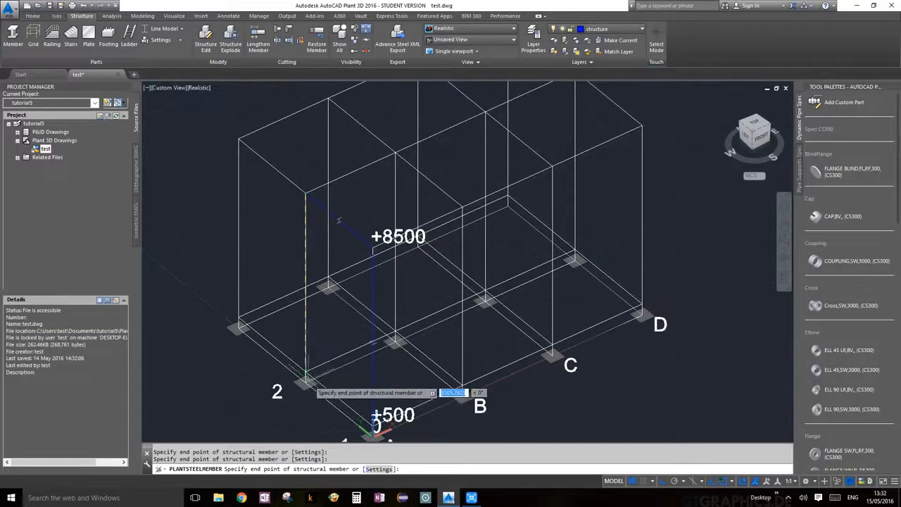
{"action": "scroll", "coordinate": [302, 388], "scroll_direction": "up", "scroll_amount": 5}
{"action": "left_click", "coordinate": [301, 387]}
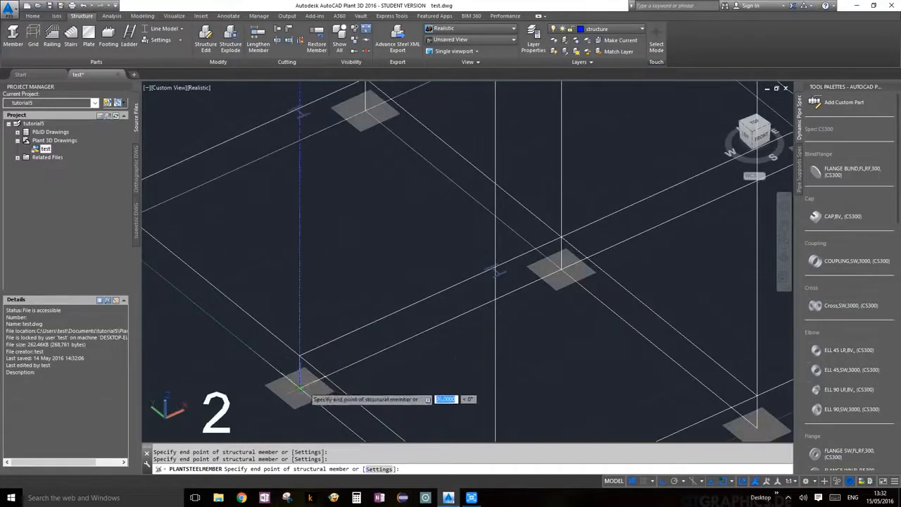
{"action": "key", "text": "Escape"}
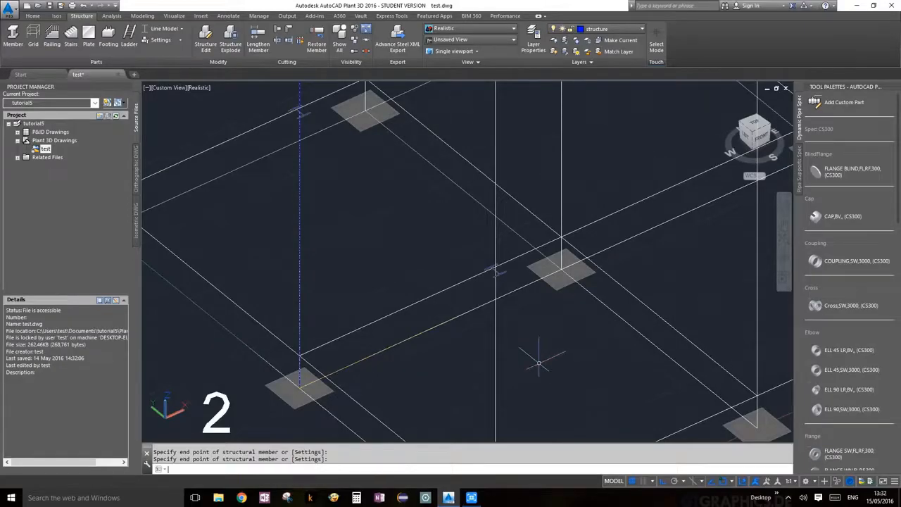
Examine the profile symbols on the new columns and connecting beam in the line representation.
{"action": "scroll", "coordinate": [536, 330], "scroll_direction": "down", "scroll_amount": 5}
{"action": "scroll", "coordinate": [524, 316], "scroll_direction": "up", "scroll_amount": 4}
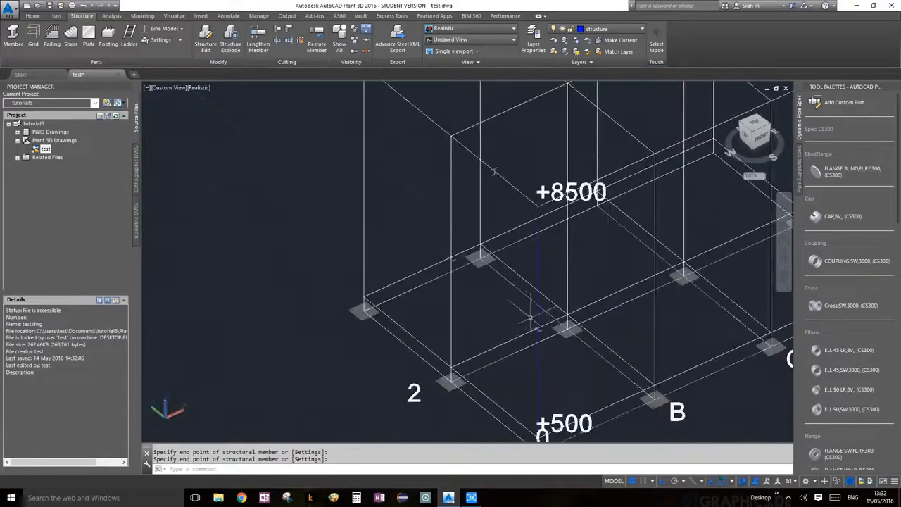
{"action": "scroll", "coordinate": [530, 318], "scroll_direction": "up", "scroll_amount": 4}
{"action": "scroll", "coordinate": [524, 282], "scroll_direction": "up", "scroll_amount": 2}
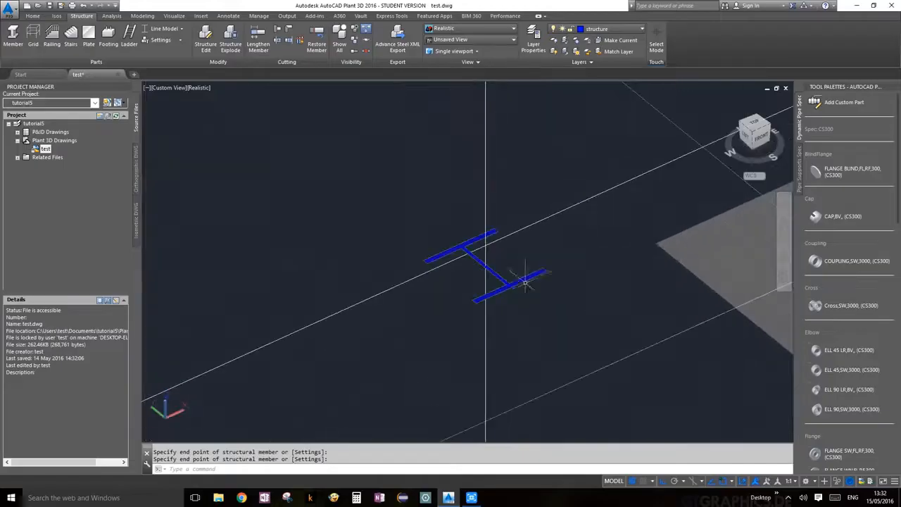
{"action": "scroll", "coordinate": [485, 265], "scroll_direction": "down", "scroll_amount": 3}
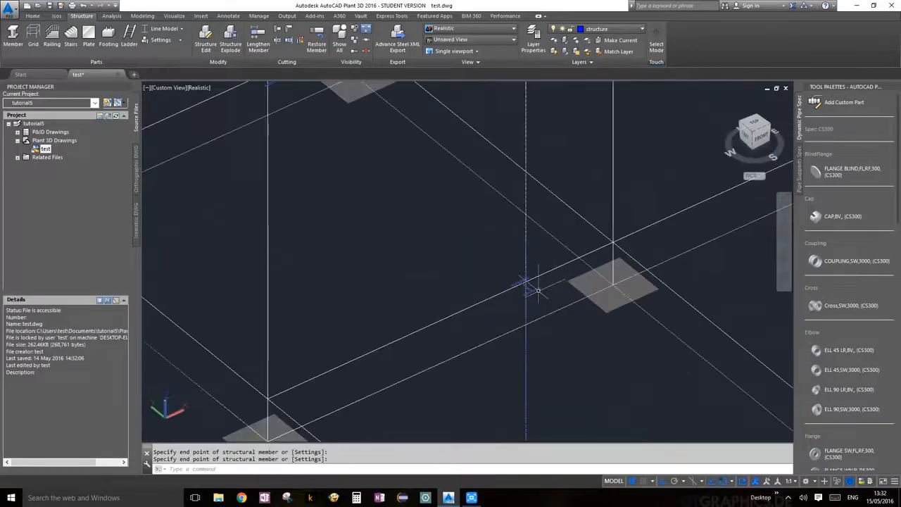
{"action": "scroll", "coordinate": [538, 290], "scroll_direction": "down", "scroll_amount": 5}
{"action": "scroll", "coordinate": [517, 218], "scroll_direction": "up", "scroll_amount": 6}
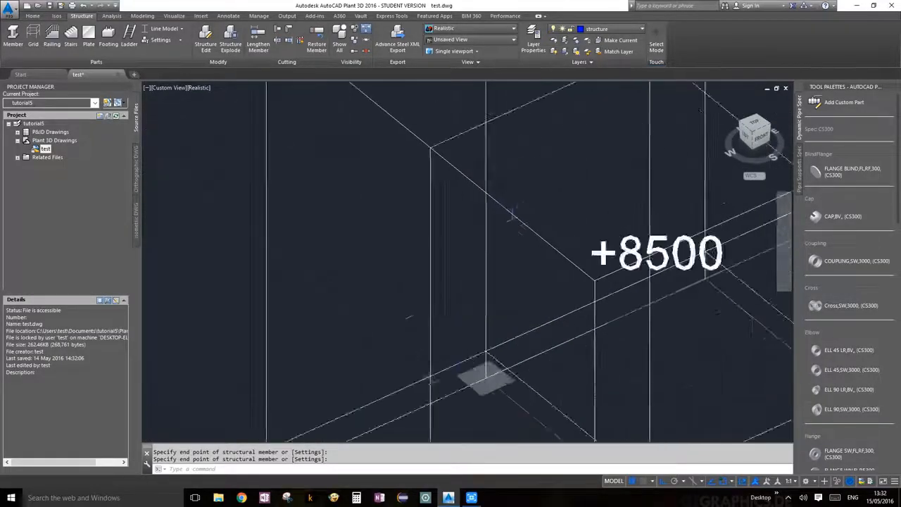
{"action": "scroll", "coordinate": [513, 221], "scroll_direction": "down", "scroll_amount": 3}
{"action": "scroll", "coordinate": [510, 225], "scroll_direction": "up", "scroll_amount": 3}
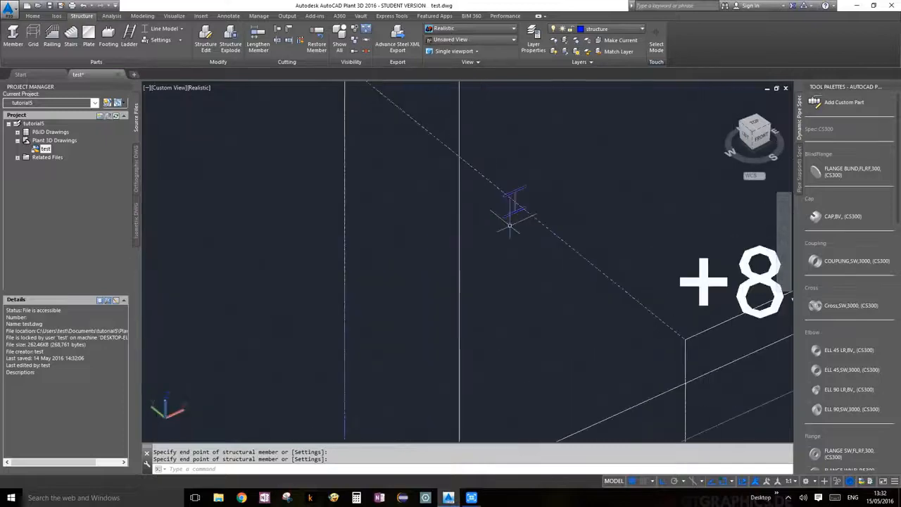
{"action": "scroll", "coordinate": [510, 223], "scroll_direction": "down", "scroll_amount": 4}
{"action": "middle_click_drag", "start_coordinate": [512, 214], "coordinate": [539, 164]}
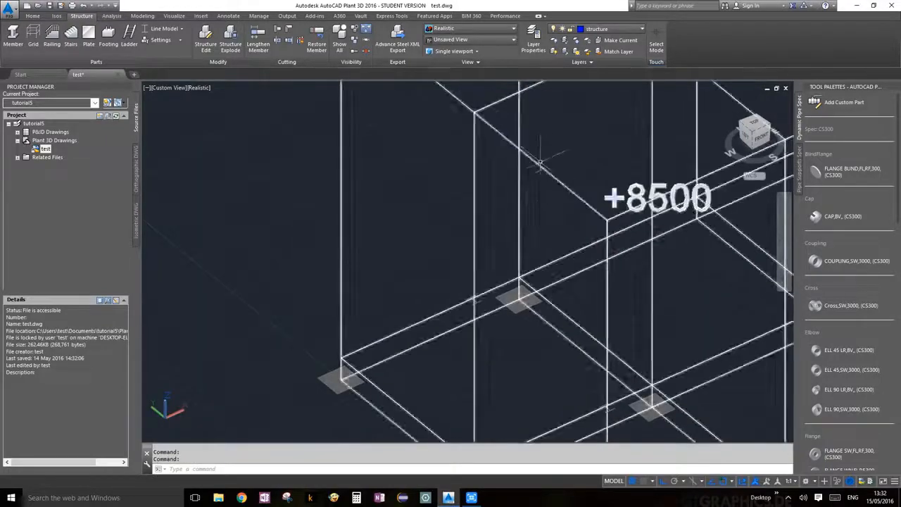
Switch the representation of the structural objects to Shape Model.
{"action": "left_click", "coordinate": [184, 30]}
{"action": "left_click", "coordinate": [172, 96]}
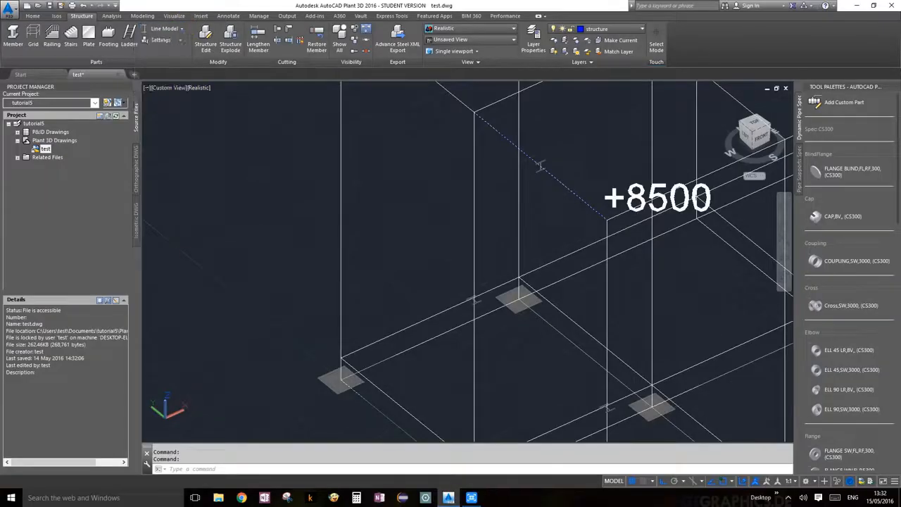
{"action": "scroll", "coordinate": [748, 276], "scroll_direction": "down", "scroll_amount": 6}
{"action": "scroll", "coordinate": [743, 278], "scroll_direction": "up", "scroll_amount": 5}
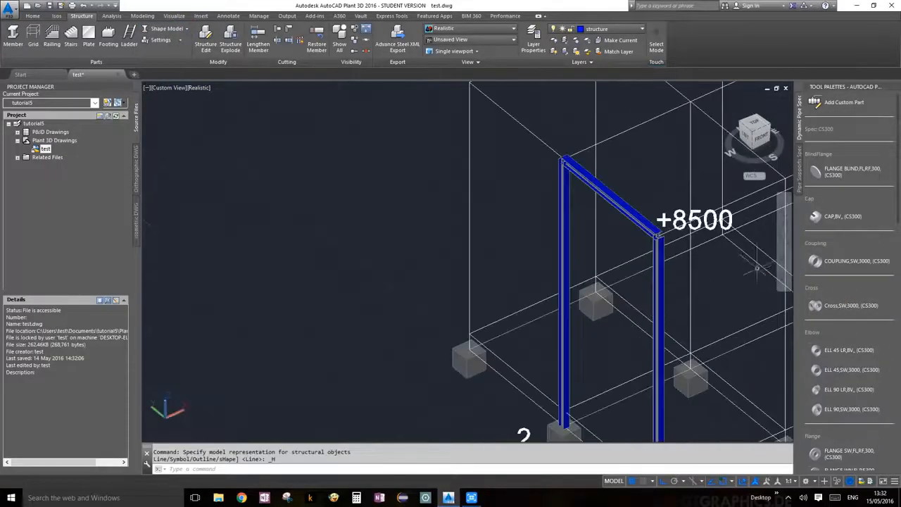
Inspect how the beam and column sections meet at the +8500 corner above A1, viewing the frame from several angles.
{"action": "left_click", "coordinate": [780, 259]}
{"action": "left_click_drag", "start_coordinate": [654, 257], "coordinate": [674, 262]}
{"action": "scroll", "coordinate": [690, 250], "scroll_direction": "up", "scroll_amount": 8}
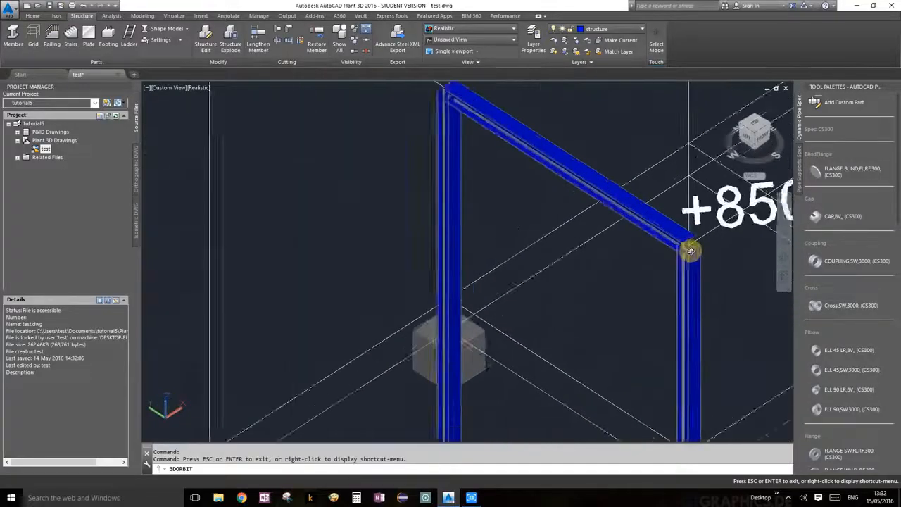
{"action": "scroll", "coordinate": [691, 251], "scroll_direction": "up", "scroll_amount": 3}
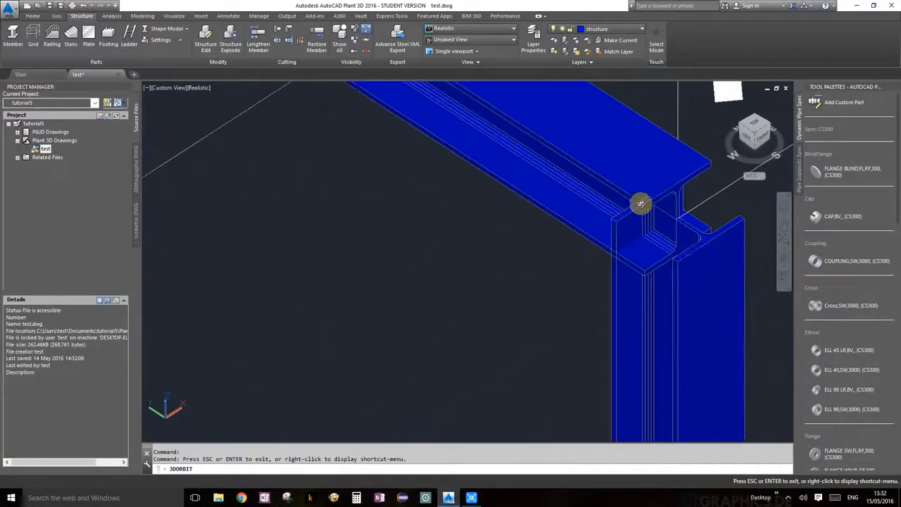
{"action": "scroll", "coordinate": [699, 256], "scroll_direction": "up", "scroll_amount": 2}
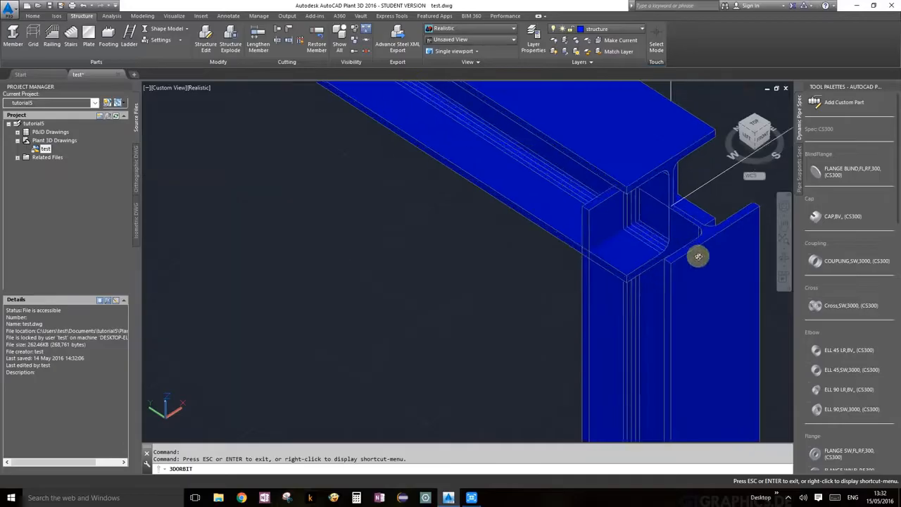
{"action": "scroll", "coordinate": [633, 207], "scroll_direction": "down", "scroll_amount": 5}
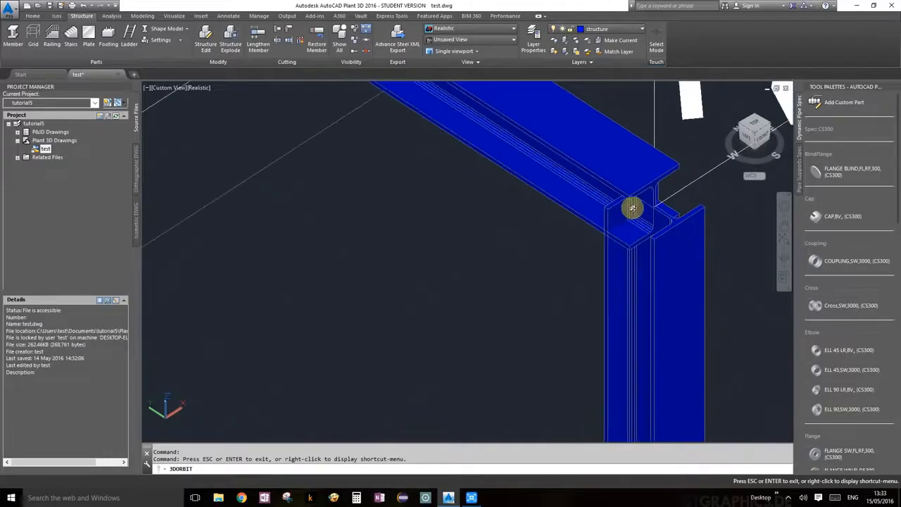
{"action": "middle_click_drag", "start_coordinate": [597, 238], "coordinate": [478, 263], "text": "shift"}
{"action": "scroll", "coordinate": [488, 249], "scroll_direction": "down", "scroll_amount": 4}
{"action": "scroll", "coordinate": [567, 271], "scroll_direction": "down", "scroll_amount": 3}
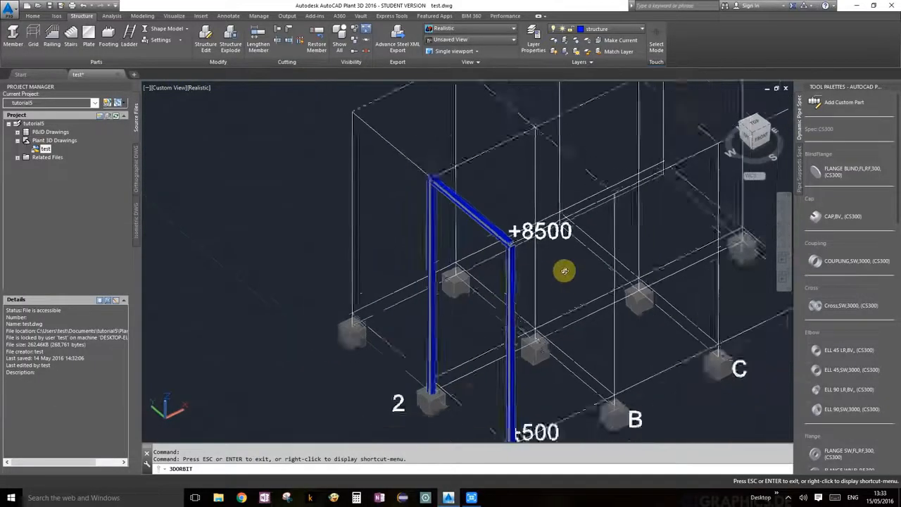
{"action": "left_click_drag", "start_coordinate": [551, 261], "coordinate": [486, 272]}
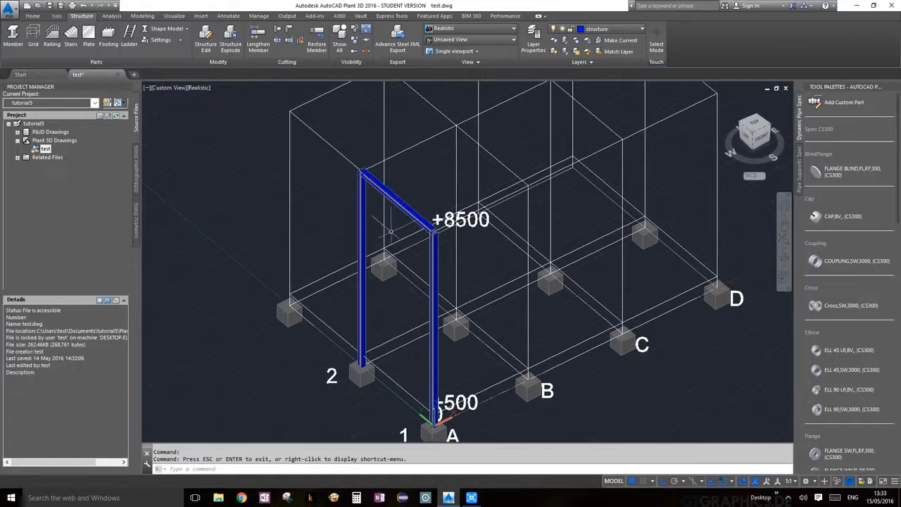
{"action": "key", "text": "Escape"}
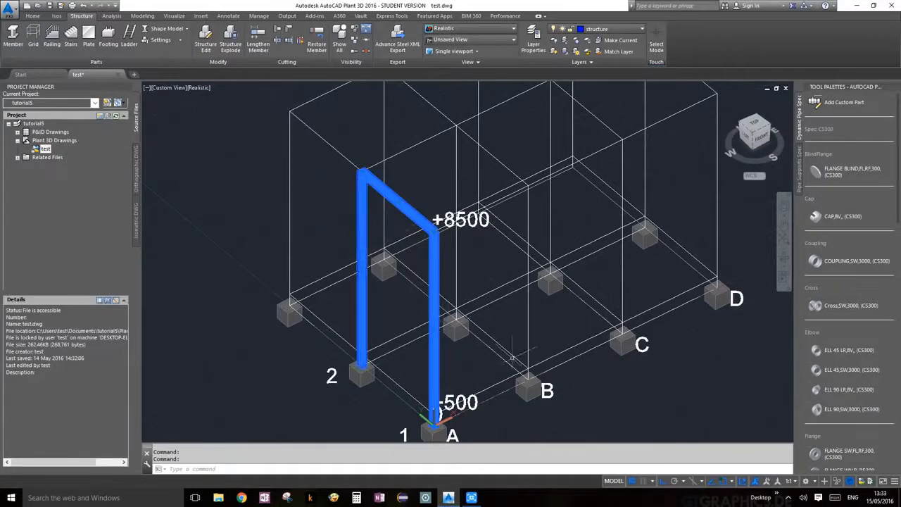
{"action": "scroll", "coordinate": [528, 363], "scroll_direction": "down", "scroll_amount": 5}
{"action": "scroll", "coordinate": [502, 333], "scroll_direction": "up", "scroll_amount": 3}
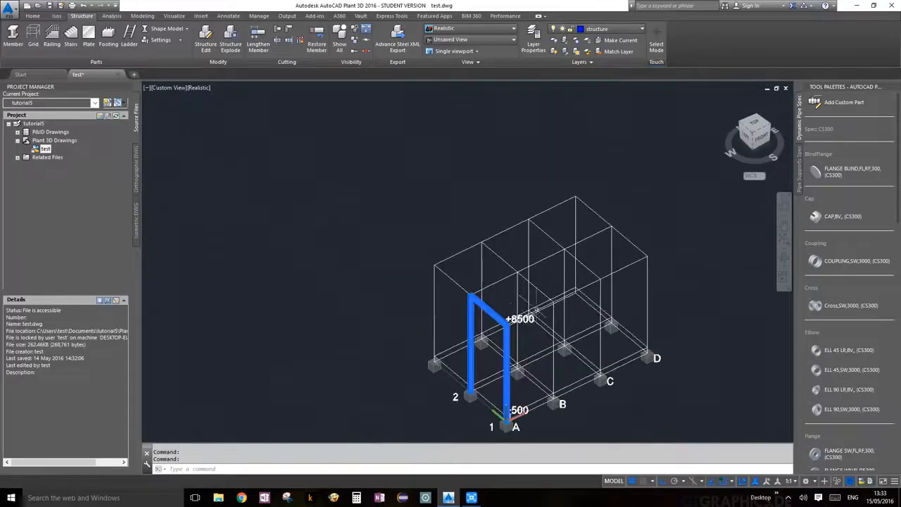
{"action": "scroll", "coordinate": [588, 370], "scroll_direction": "down", "scroll_amount": 3}
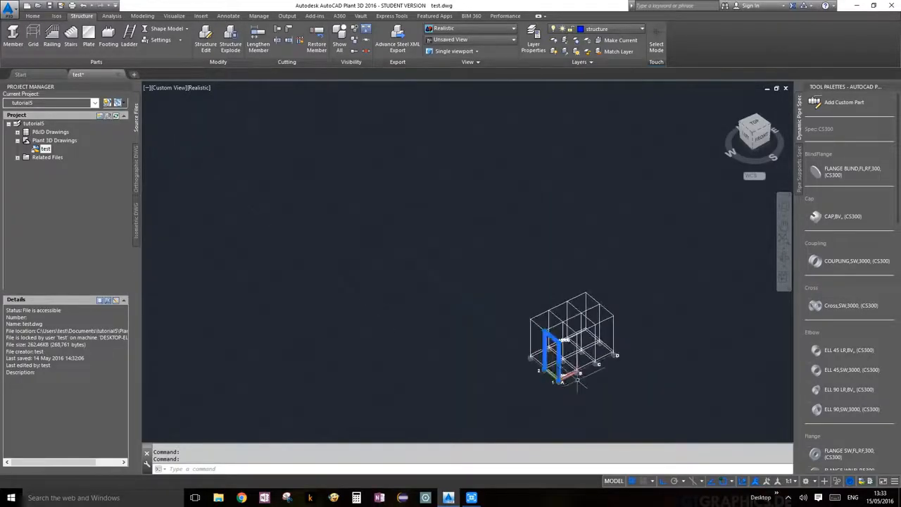
{"action": "scroll", "coordinate": [574, 380], "scroll_direction": "up", "scroll_amount": 7}
{"action": "scroll", "coordinate": [479, 324], "scroll_direction": "down", "scroll_amount": 3}
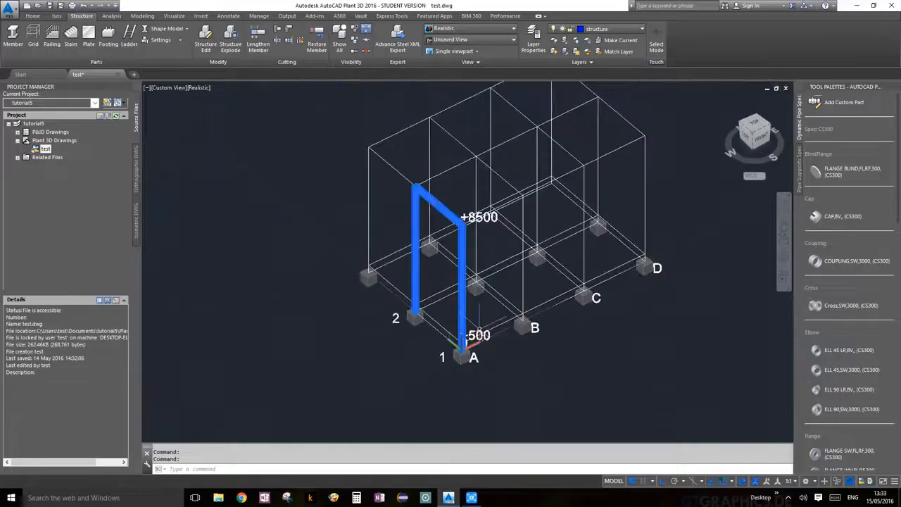
{"action": "type", "text": "Co"}
{"action": "key", "text": "Return"}
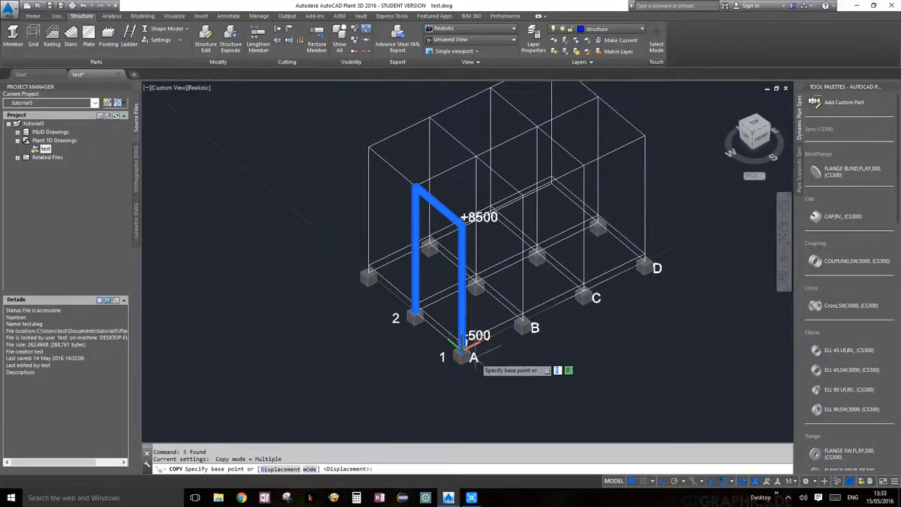
{"action": "scroll", "coordinate": [465, 344], "scroll_direction": "up", "scroll_amount": 5}
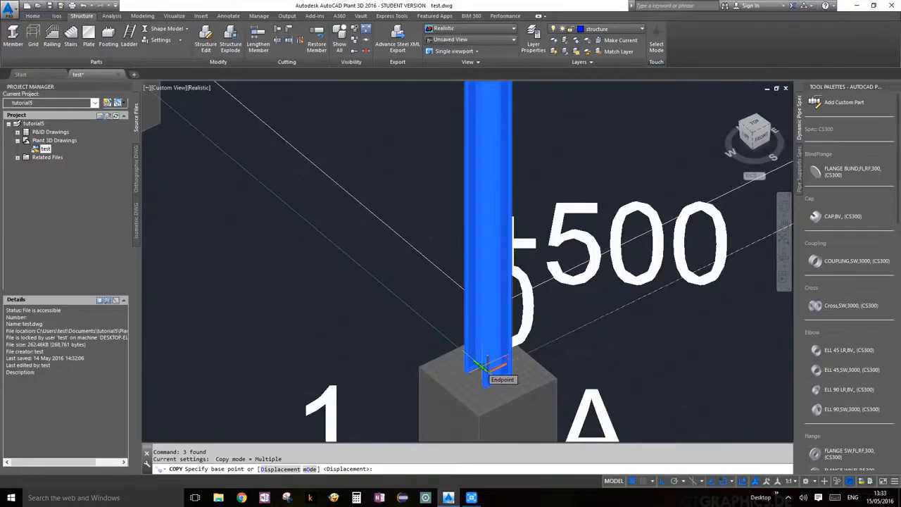
{"action": "key", "text": "Escape"}
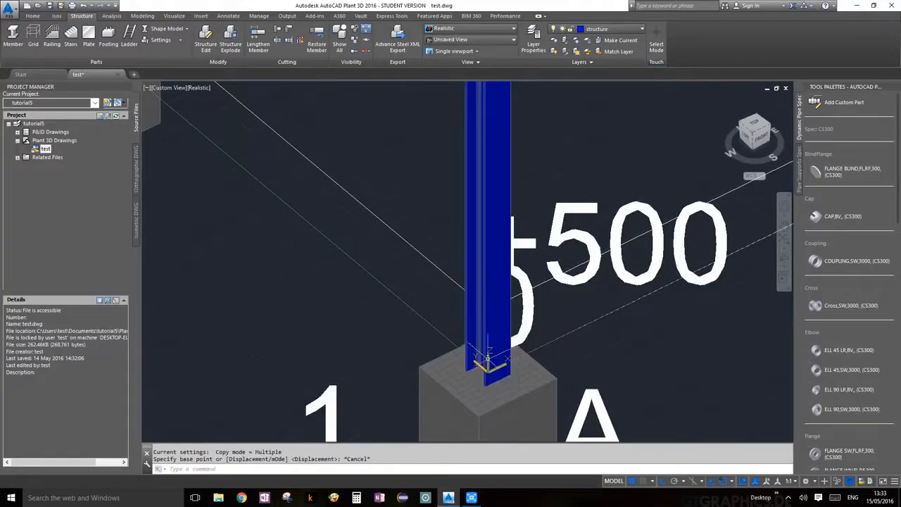
Switch the representation of the structural objects back to Line Model.
{"action": "scroll", "coordinate": [258, 177], "scroll_direction": "down", "scroll_amount": 10}
{"action": "middle_click_drag", "start_coordinate": [258, 177], "coordinate": [413, 369]}
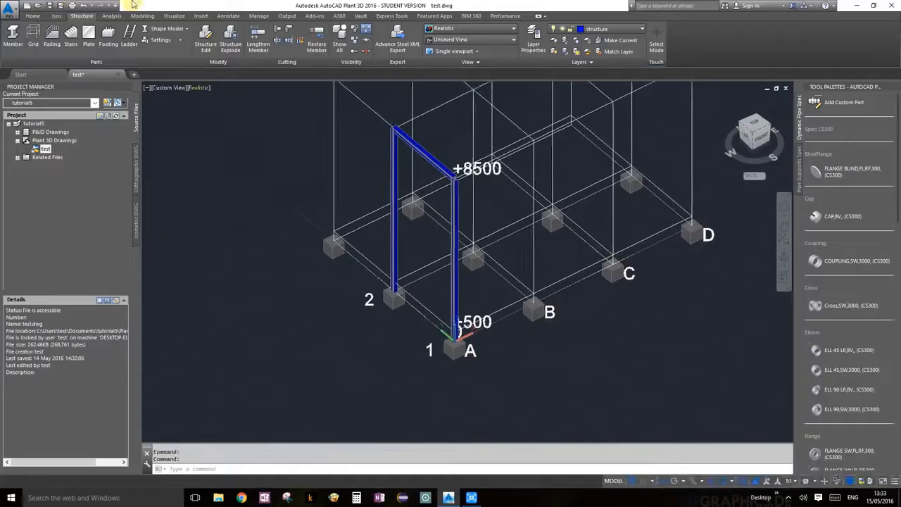
{"action": "left_click", "coordinate": [164, 31]}
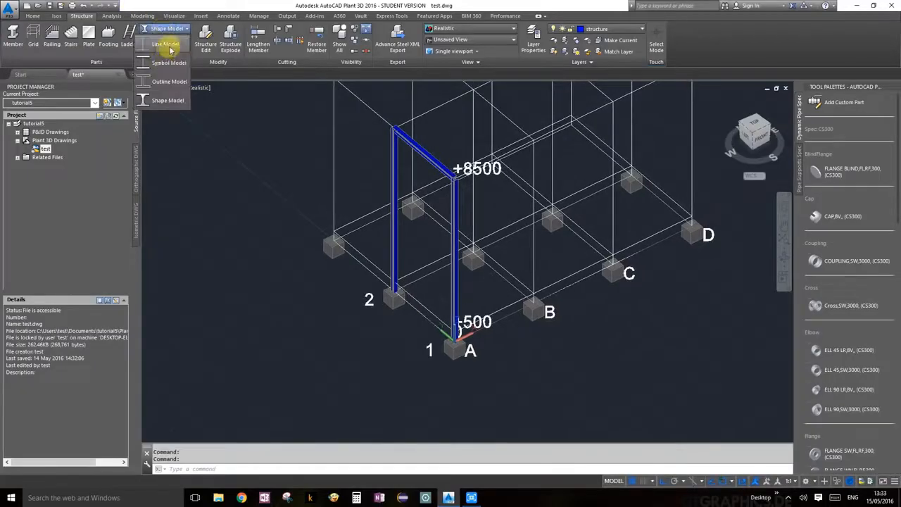
{"action": "left_click", "coordinate": [168, 45]}
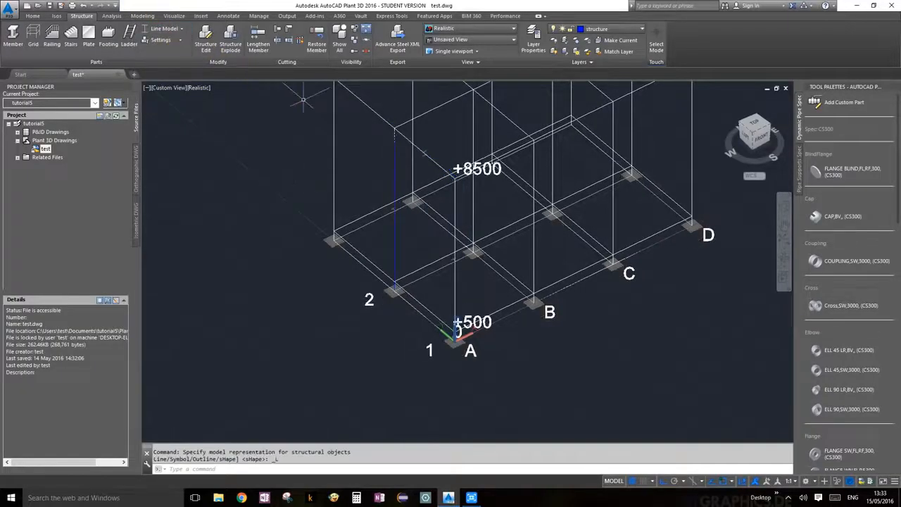
Copy the axis A frame, both columns and their connecting beam, from footing A1 to footing B1.
{"action": "scroll", "coordinate": [368, 174], "scroll_direction": "up", "scroll_amount": 8}
{"action": "middle_click_drag", "start_coordinate": [369, 174], "coordinate": [399, 250]}
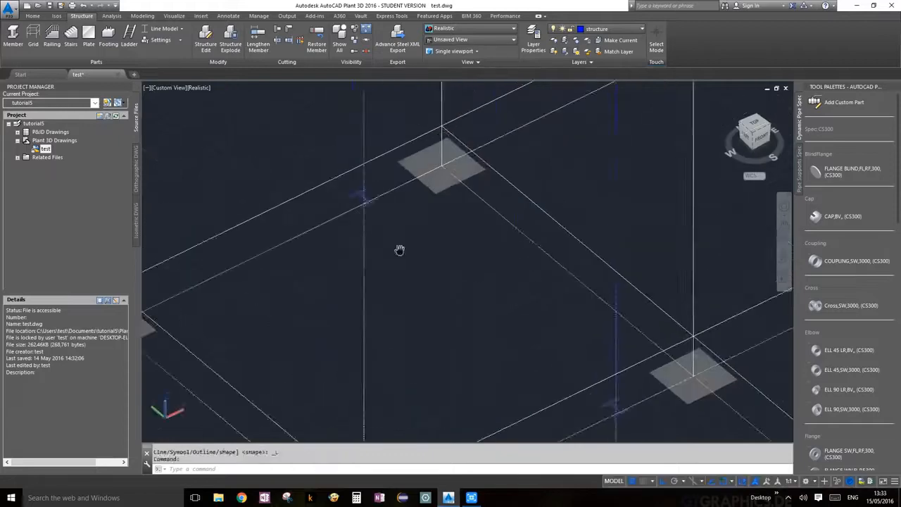
{"action": "scroll", "coordinate": [359, 184], "scroll_direction": "up", "scroll_amount": 5}
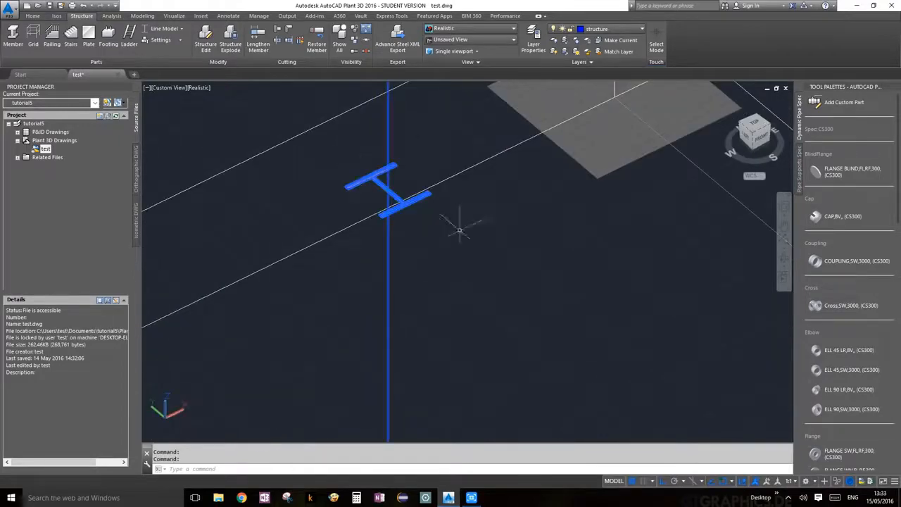
{"action": "scroll", "coordinate": [460, 231], "scroll_direction": "down", "scroll_amount": 6}
{"action": "middle_click_drag", "start_coordinate": [515, 202], "coordinate": [441, 352]}
{"action": "scroll", "coordinate": [460, 209], "scroll_direction": "up", "scroll_amount": 5}
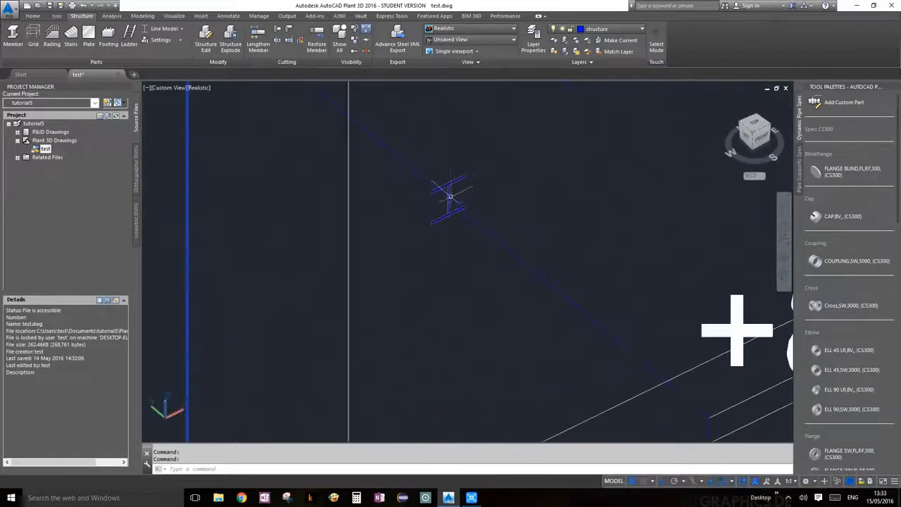
{"action": "left_click", "coordinate": [450, 196]}
{"action": "scroll", "coordinate": [450, 196], "scroll_direction": "down", "scroll_amount": 2}
{"action": "middle_click_drag", "start_coordinate": [586, 380], "coordinate": [562, 205]}
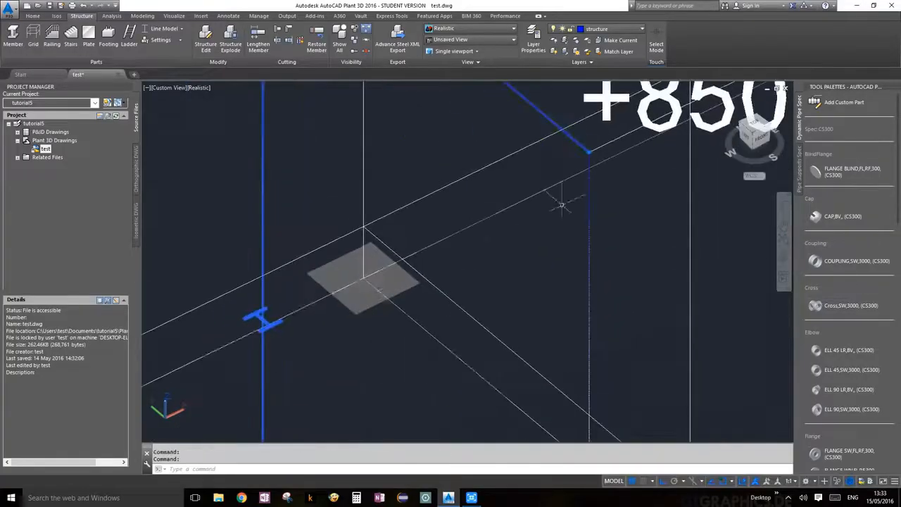
{"action": "scroll", "coordinate": [561, 205], "scroll_direction": "down", "scroll_amount": 5}
{"action": "scroll", "coordinate": [558, 308], "scroll_direction": "up", "scroll_amount": 6}
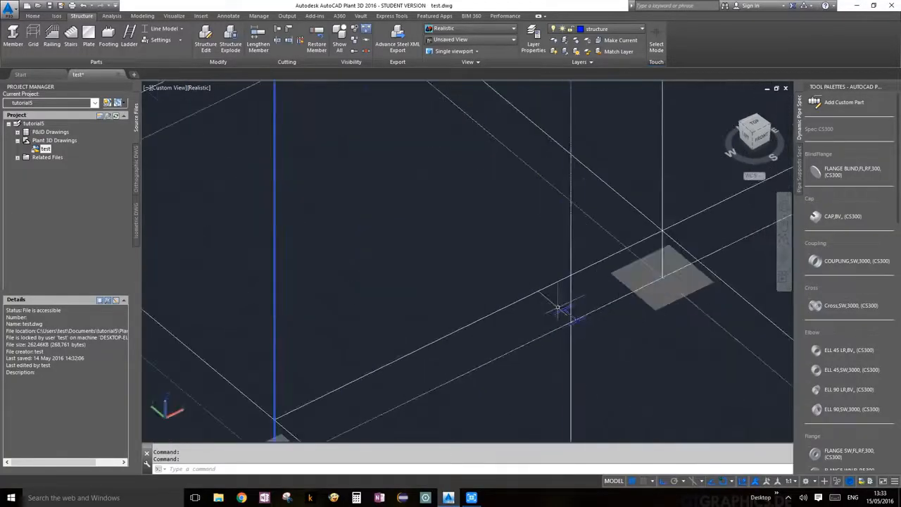
{"action": "left_click", "coordinate": [570, 310]}
{"action": "scroll", "coordinate": [570, 310], "scroll_direction": "down", "scroll_amount": 5}
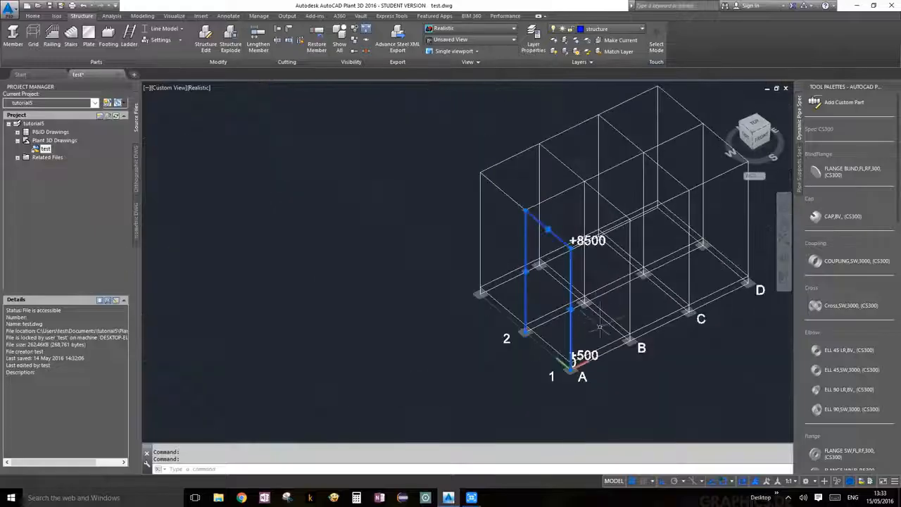
{"action": "middle_click_drag", "start_coordinate": [596, 333], "coordinate": [578, 262]}
{"action": "type", "text": "co"}
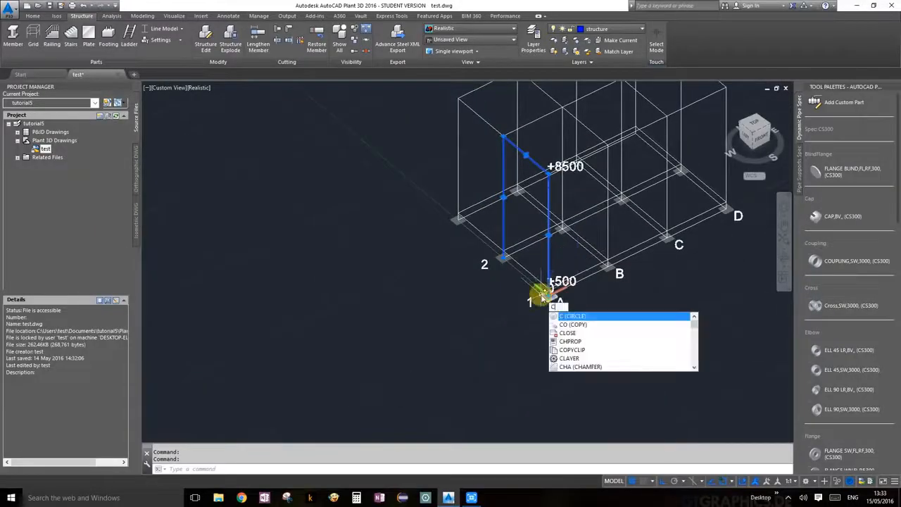
{"action": "key", "text": "Return"}
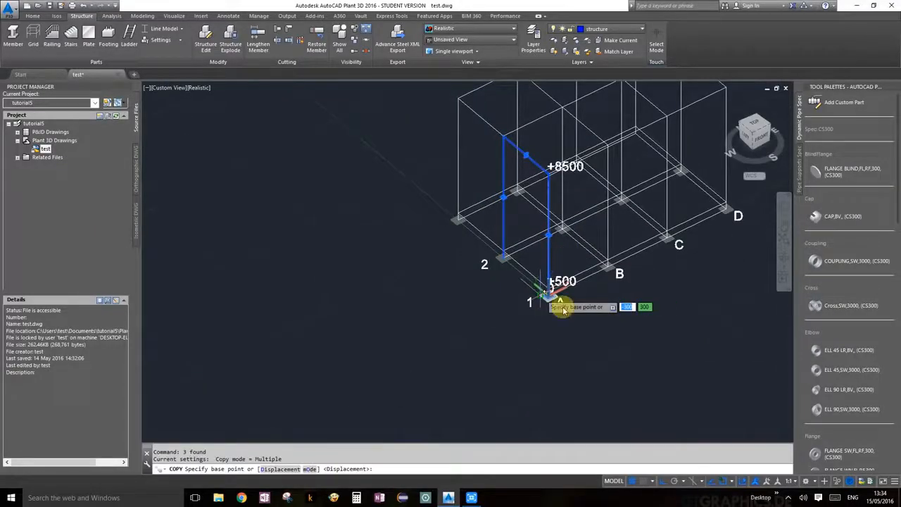
{"action": "scroll", "coordinate": [550, 295], "scroll_direction": "up", "scroll_amount": 10}
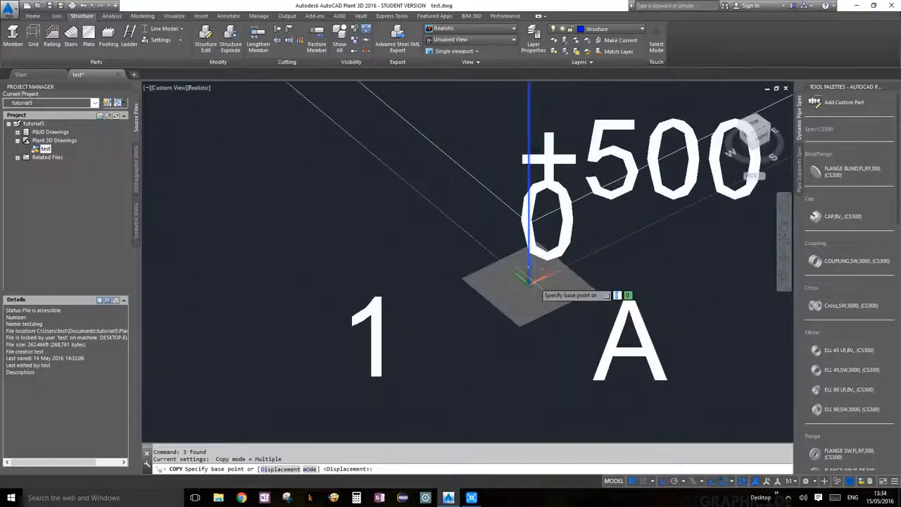
{"action": "left_click", "coordinate": [533, 280]}
{"action": "scroll", "coordinate": [534, 280], "scroll_direction": "down", "scroll_amount": 8}
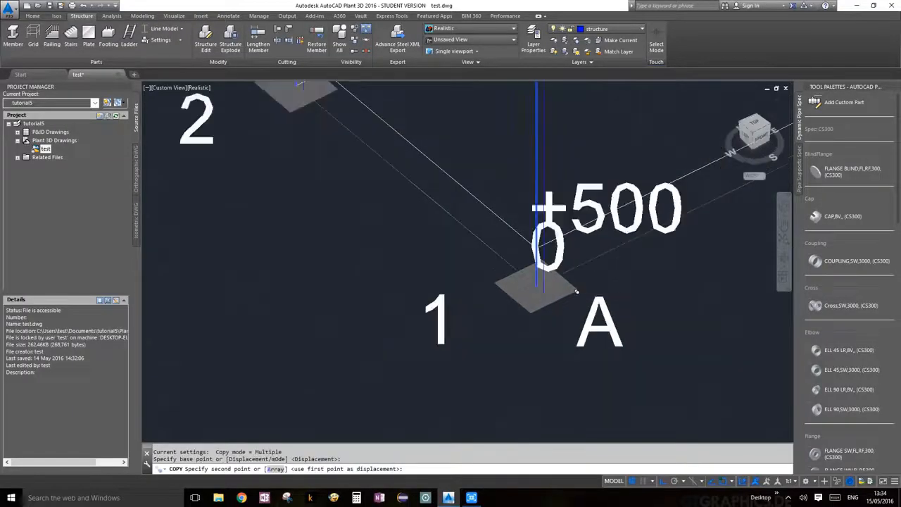
{"action": "scroll", "coordinate": [538, 324], "scroll_direction": "up", "scroll_amount": 3}
{"action": "scroll", "coordinate": [536, 331], "scroll_direction": "up", "scroll_amount": 6}
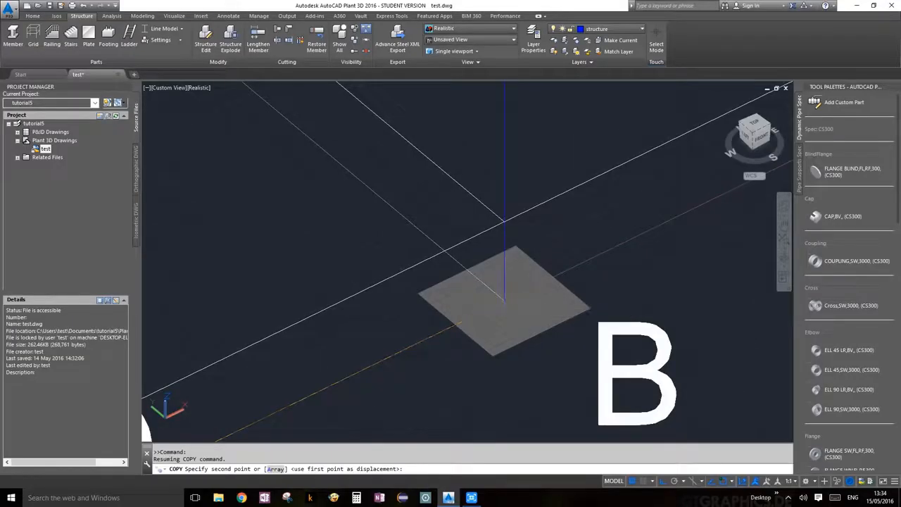
{"action": "left_click", "coordinate": [505, 300]}
Place further copies of the two-column frame at footings C1 and D1 and finish copying.
{"action": "scroll", "coordinate": [505, 300], "scroll_direction": "down", "scroll_amount": 6}
{"action": "middle_click_drag", "start_coordinate": [656, 312], "coordinate": [497, 427]}
{"action": "scroll", "coordinate": [503, 330], "scroll_direction": "up", "scroll_amount": 5}
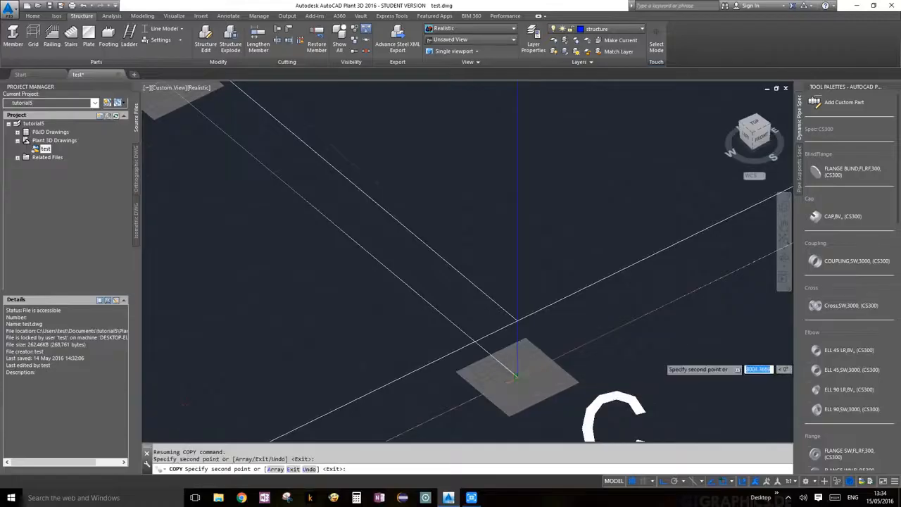
{"action": "scroll", "coordinate": [681, 348], "scroll_direction": "down", "scroll_amount": 6}
{"action": "scroll", "coordinate": [599, 373], "scroll_direction": "up", "scroll_amount": 4}
{"action": "scroll", "coordinate": [584, 373], "scroll_direction": "up", "scroll_amount": 5}
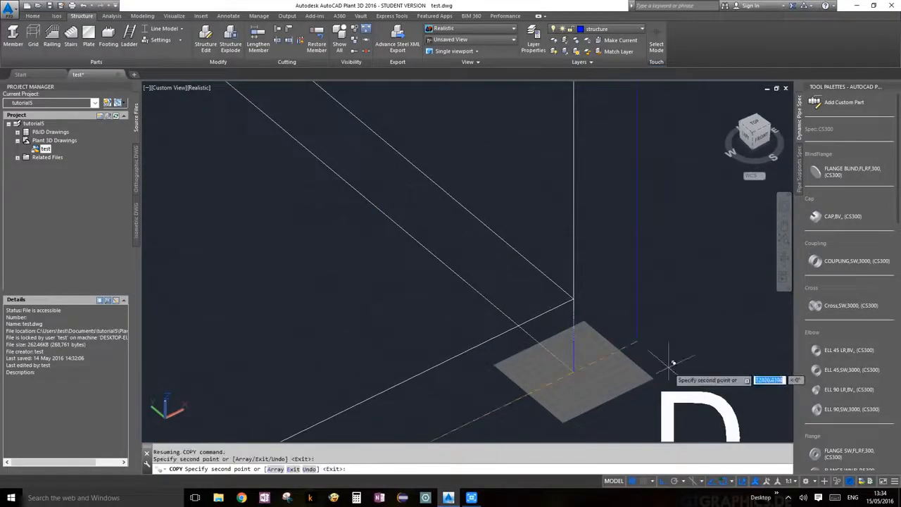
{"action": "key", "text": "Return"}
{"action": "scroll", "coordinate": [662, 362], "scroll_direction": "down", "scroll_amount": 7}
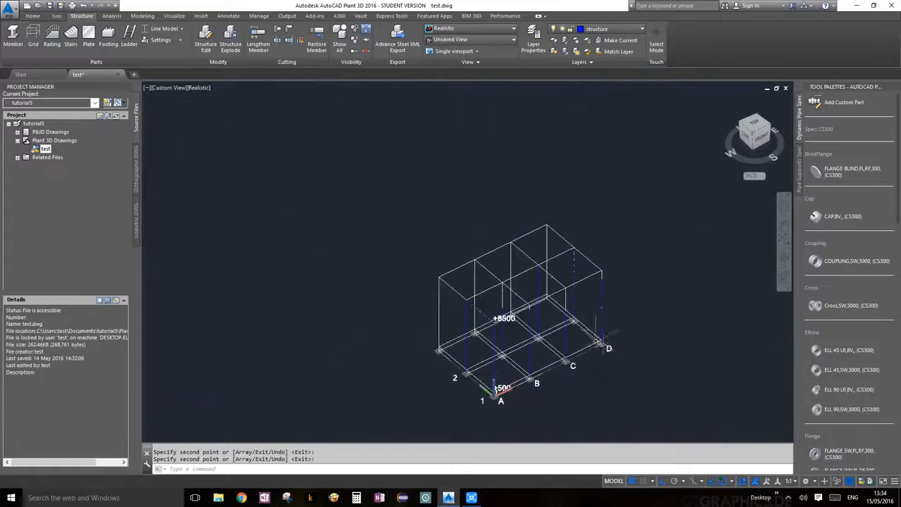
Model continuous members from the third-row footing on axis A up to the grid's upper level, across to axis B and down to its footing.
{"action": "scroll", "coordinate": [549, 330], "scroll_direction": "up", "scroll_amount": 4}
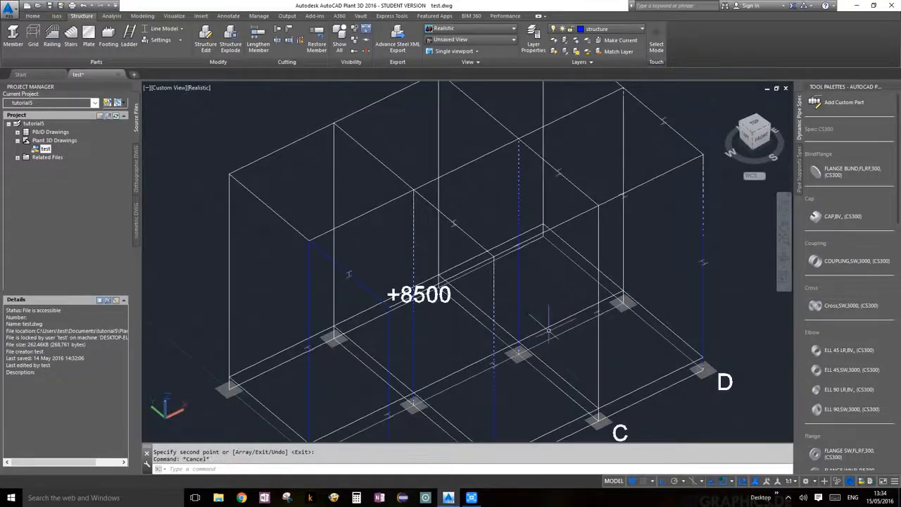
{"action": "scroll", "coordinate": [549, 330], "scroll_direction": "down", "scroll_amount": 2}
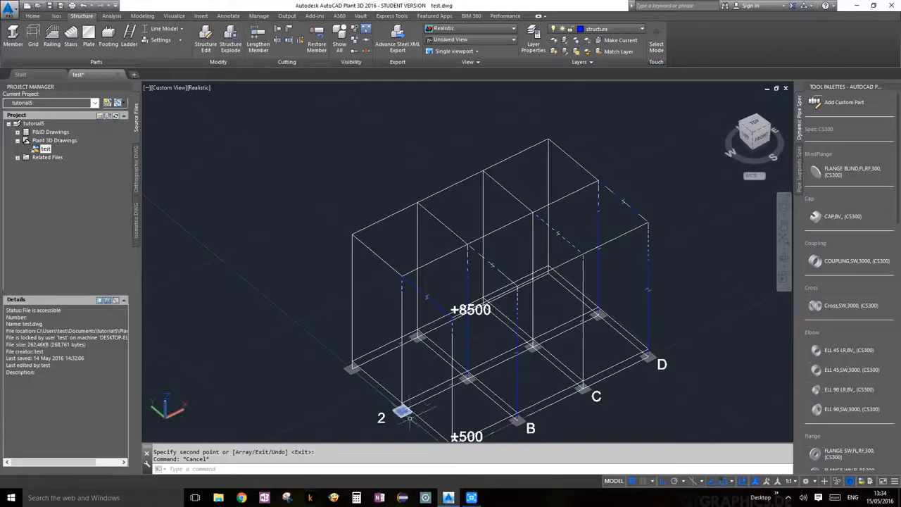
{"action": "scroll", "coordinate": [469, 306], "scroll_direction": "up", "scroll_amount": 4}
{"action": "scroll", "coordinate": [470, 306], "scroll_direction": "down", "scroll_amount": 3}
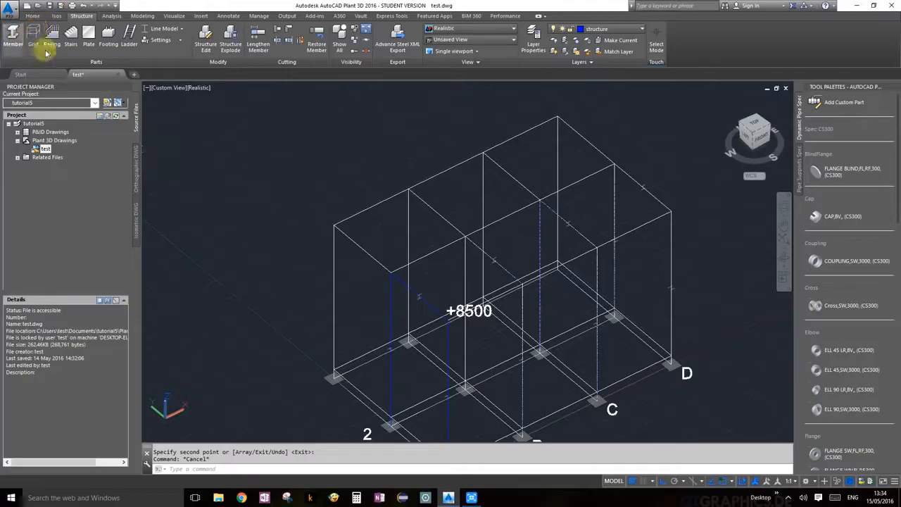
{"action": "left_click", "coordinate": [14, 36]}
{"action": "scroll", "coordinate": [332, 396], "scroll_direction": "up", "scroll_amount": 3}
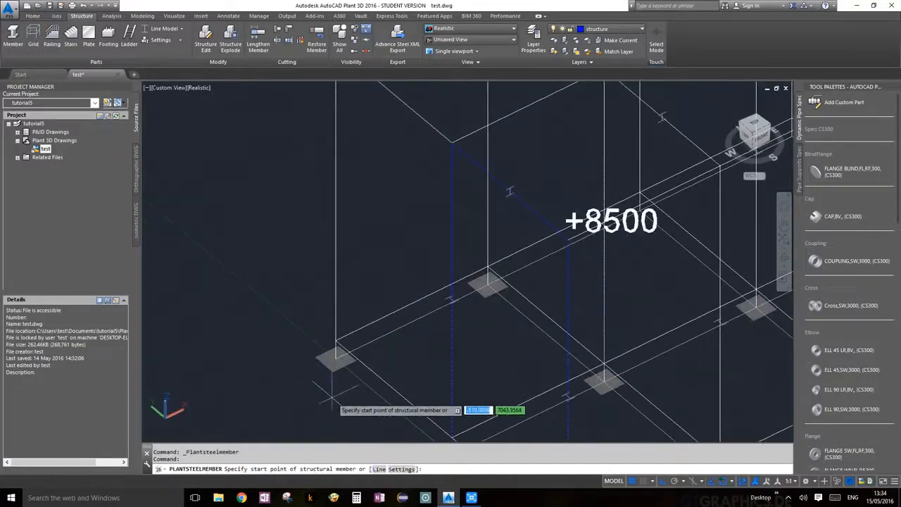
{"action": "left_click", "coordinate": [336, 359]}
{"action": "middle_click_drag", "start_coordinate": [362, 238], "coordinate": [366, 366]}
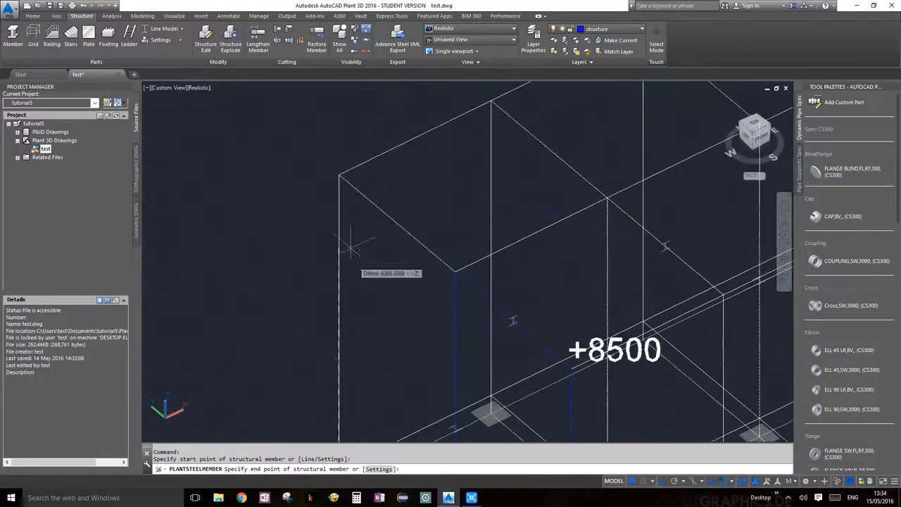
{"action": "left_click", "coordinate": [339, 175]}
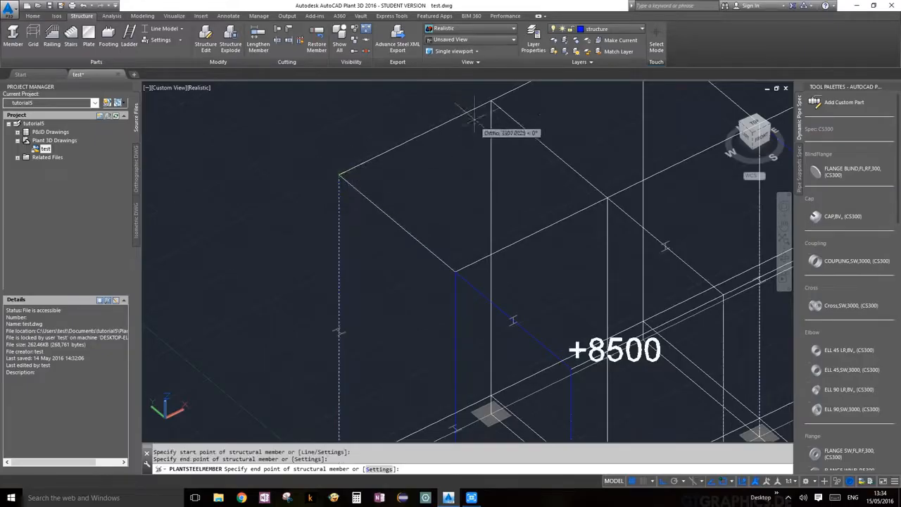
{"action": "left_click", "coordinate": [491, 104]}
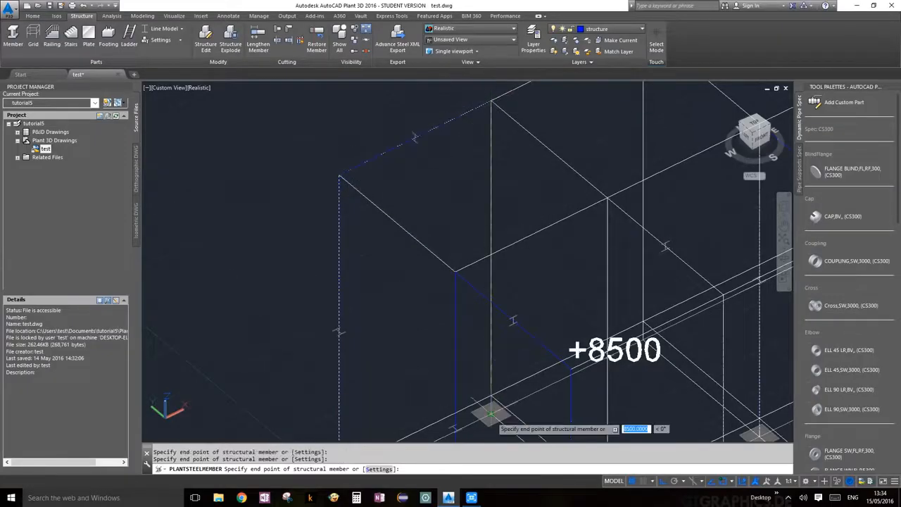
{"action": "key", "text": "Return"}
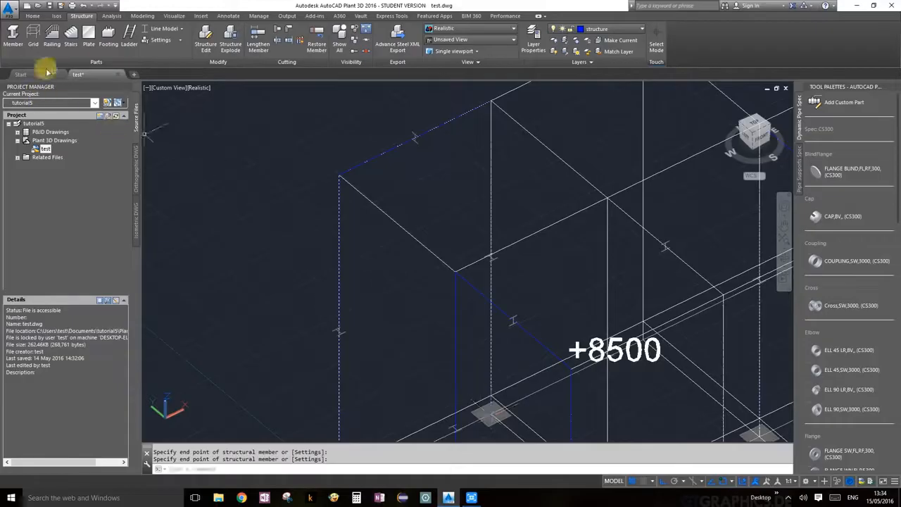
Model upper-level beams from the third-row corner on axis A to A2, across to B2 and back to the third row on axis B.
{"action": "left_click", "coordinate": [13, 37]}
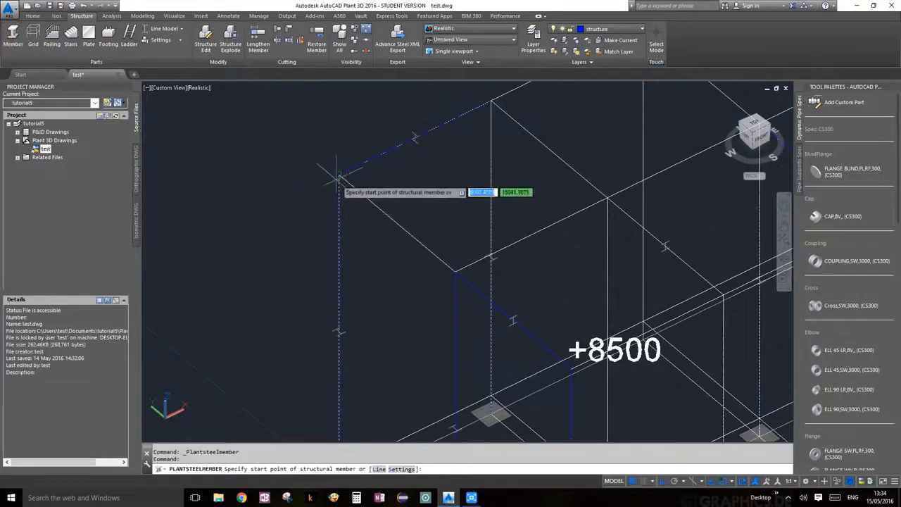
{"action": "left_click", "coordinate": [339, 173]}
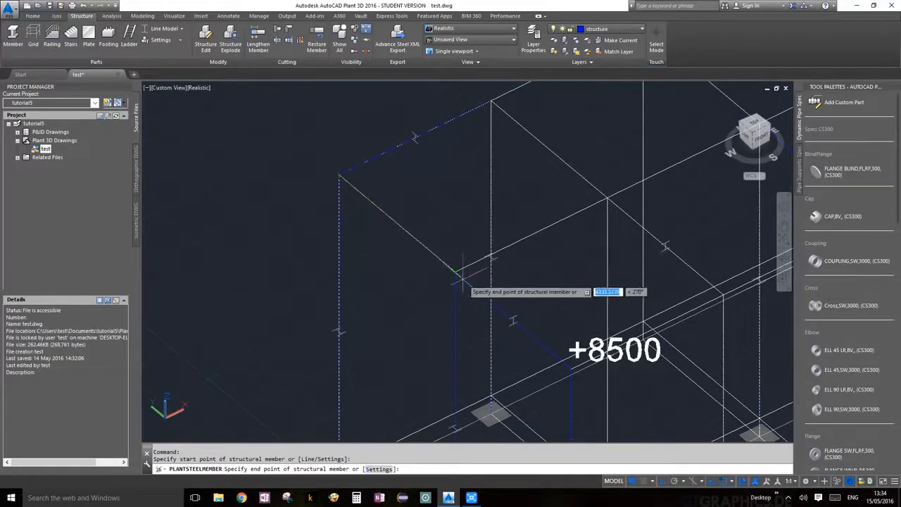
{"action": "left_click", "coordinate": [455, 272]}
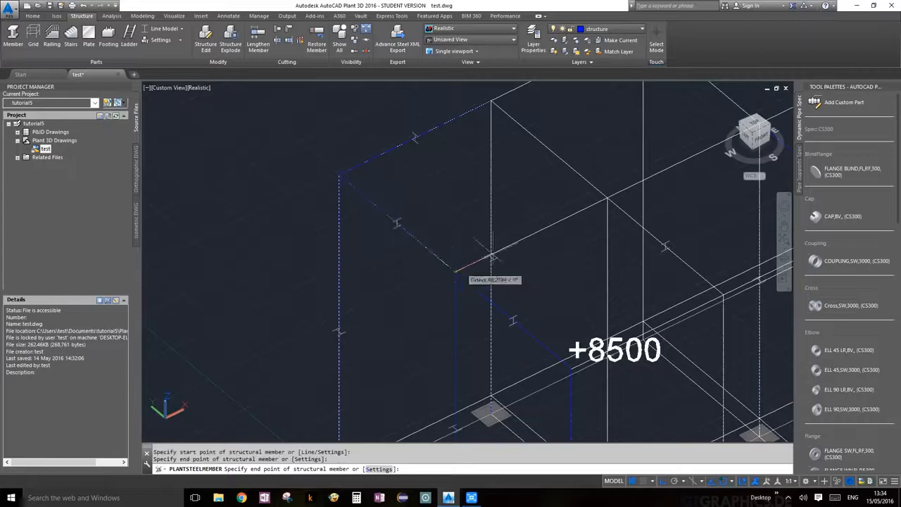
{"action": "left_click", "coordinate": [607, 199]}
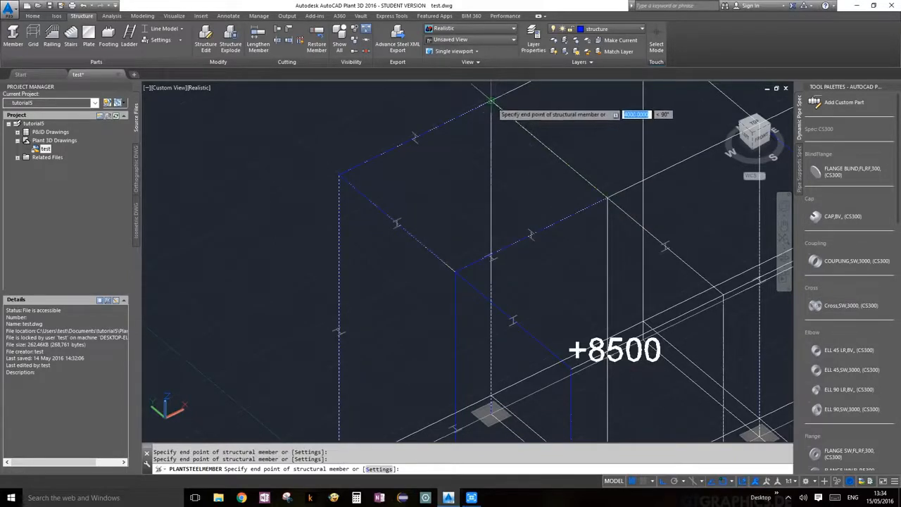
{"action": "key", "text": "Return"}
Model the +8500 beams along grid row 1 from A1 through B1 and C1 to D1.
{"action": "scroll", "coordinate": [554, 204], "scroll_direction": "down", "scroll_amount": 5}
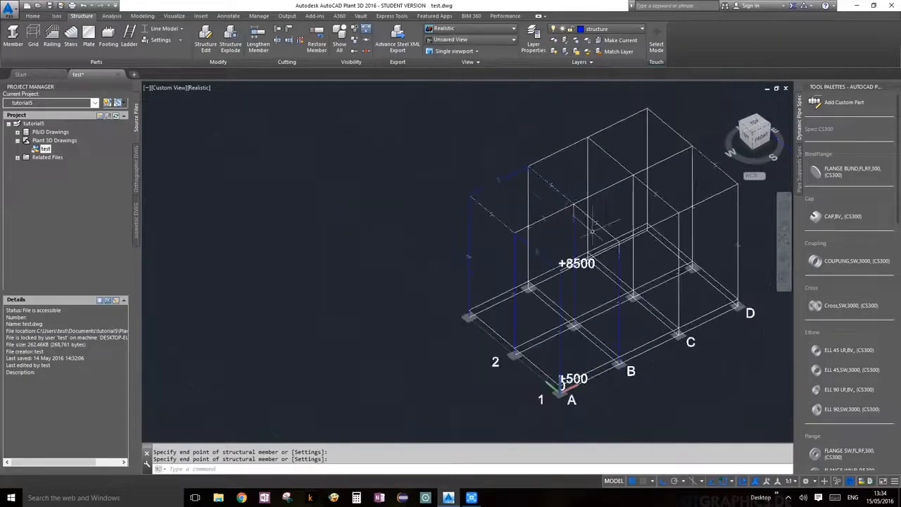
{"action": "middle_click_drag", "start_coordinate": [593, 226], "coordinate": [431, 283]}
{"action": "scroll", "coordinate": [444, 290], "scroll_direction": "up", "scroll_amount": 3}
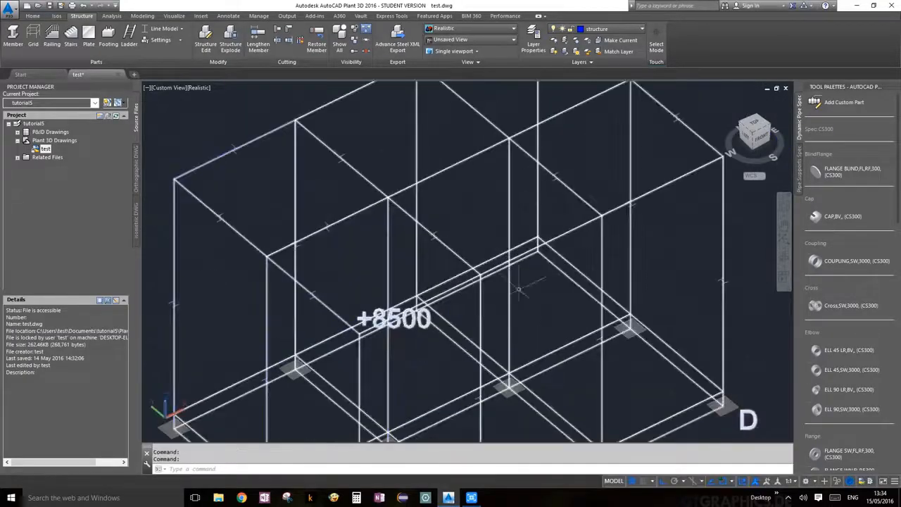
{"action": "left_click", "coordinate": [13, 35]}
{"action": "scroll", "coordinate": [342, 292], "scroll_direction": "up", "scroll_amount": 5}
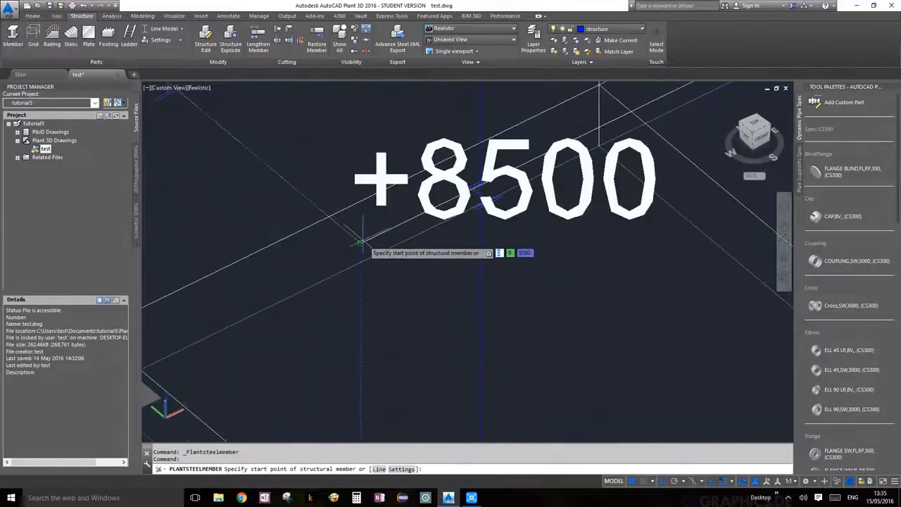
{"action": "left_click", "coordinate": [360, 244]}
{"action": "scroll", "coordinate": [361, 244], "scroll_direction": "down", "scroll_amount": 5}
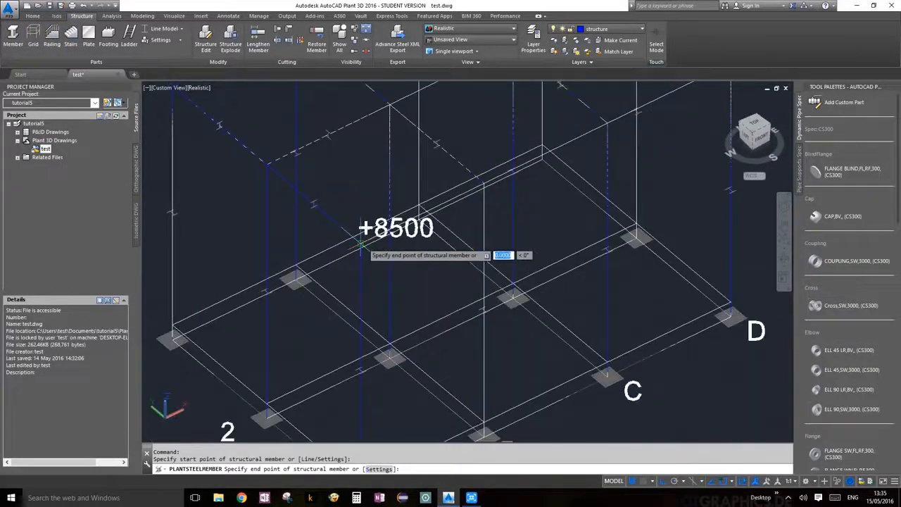
{"action": "scroll", "coordinate": [481, 180], "scroll_direction": "up", "scroll_amount": 3}
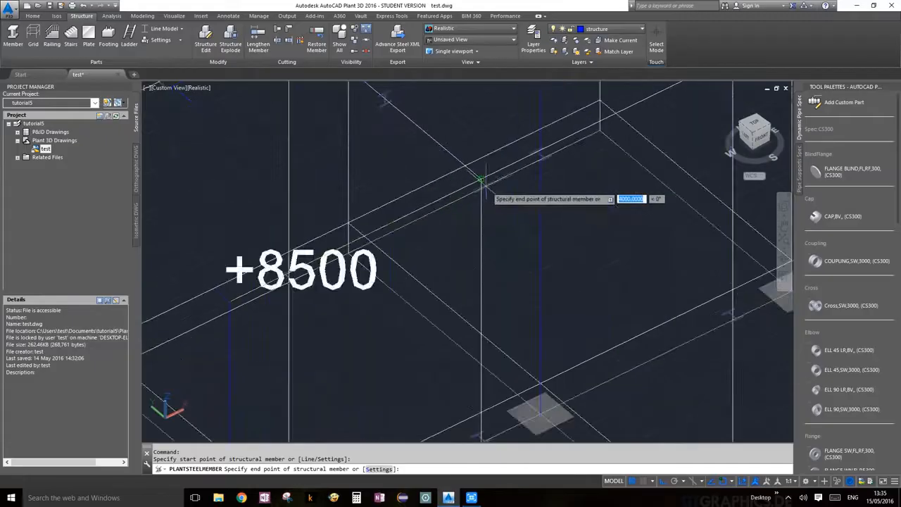
{"action": "scroll", "coordinate": [489, 189], "scroll_direction": "down", "scroll_amount": 7}
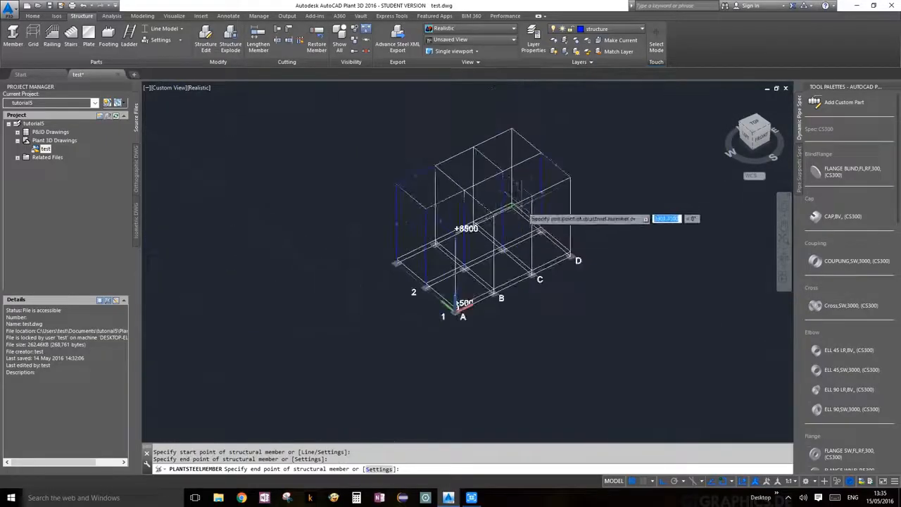
{"action": "scroll", "coordinate": [512, 205], "scroll_direction": "up", "scroll_amount": 6}
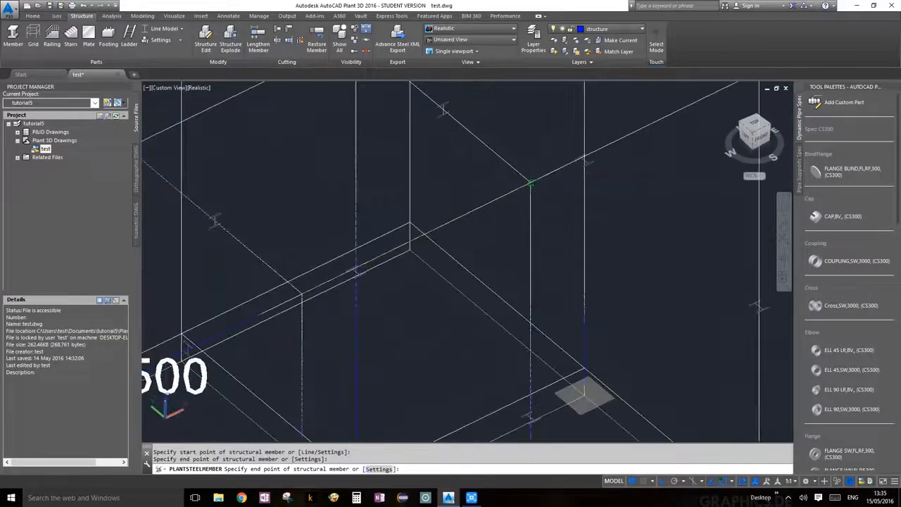
{"action": "scroll", "coordinate": [554, 193], "scroll_direction": "down", "scroll_amount": 6}
{"action": "scroll", "coordinate": [564, 190], "scroll_direction": "up", "scroll_amount": 7}
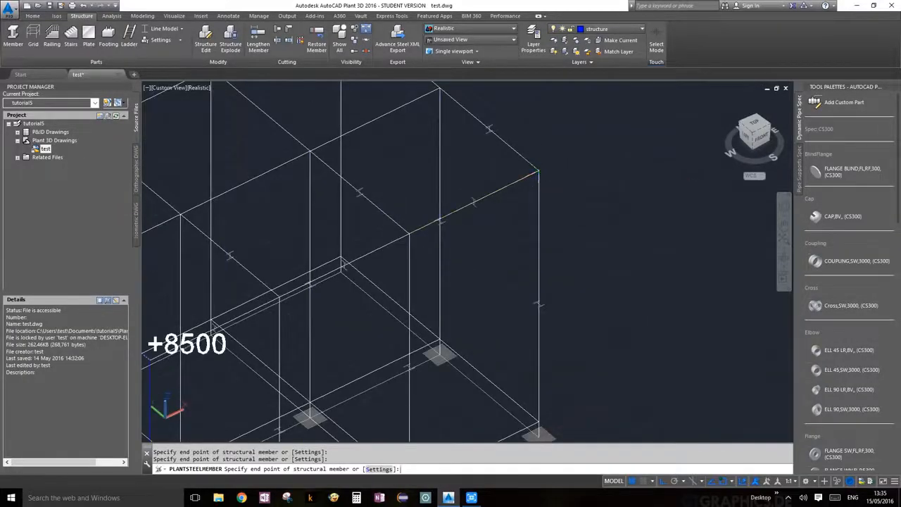
{"action": "scroll", "coordinate": [564, 169], "scroll_direction": "down", "scroll_amount": 3}
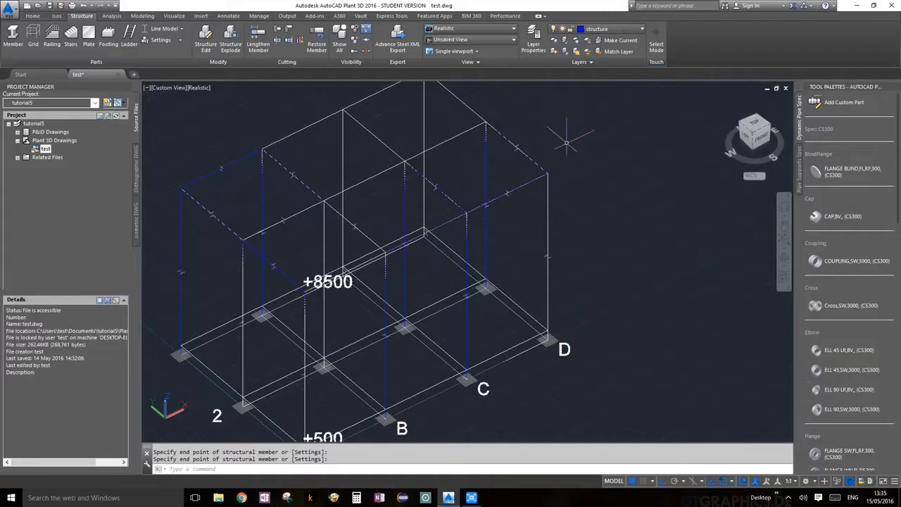
Model the +8500 beams along grid row 2 from D2 through C2 to B2.
{"action": "right_click", "coordinate": [525, 119]}
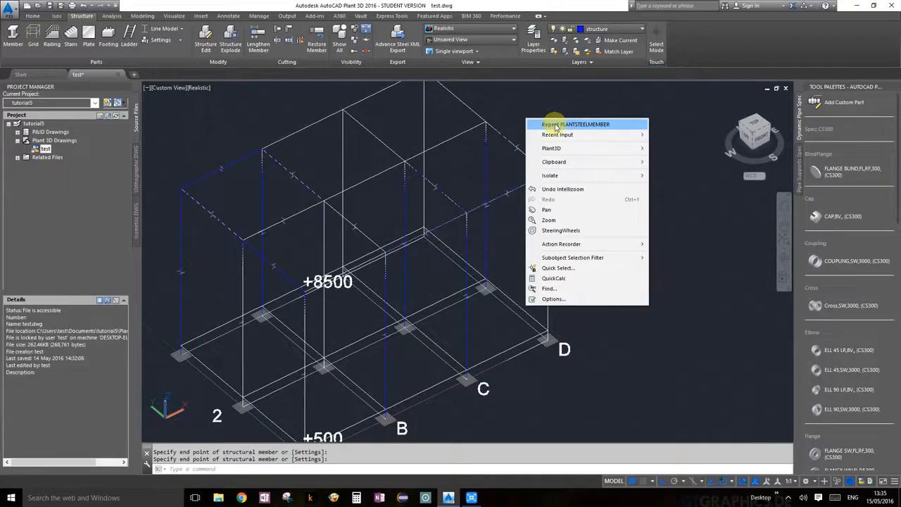
{"action": "mouse_move", "coordinate": [565, 136]}
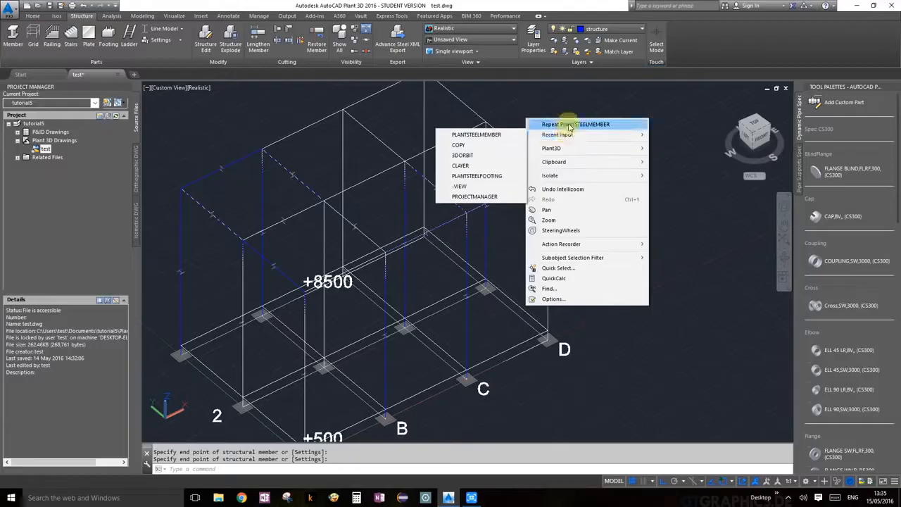
{"action": "left_click", "coordinate": [572, 124]}
{"action": "scroll", "coordinate": [491, 126], "scroll_direction": "up", "scroll_amount": 3}
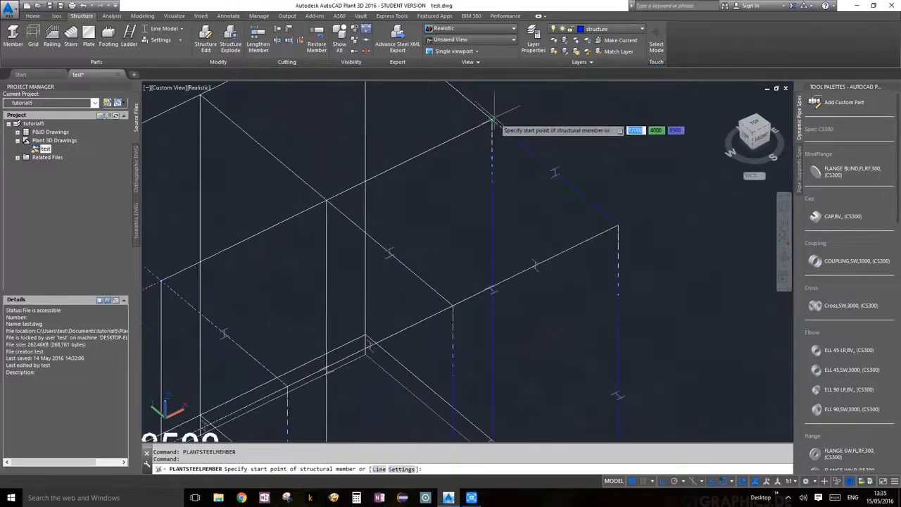
{"action": "left_click", "coordinate": [492, 121]}
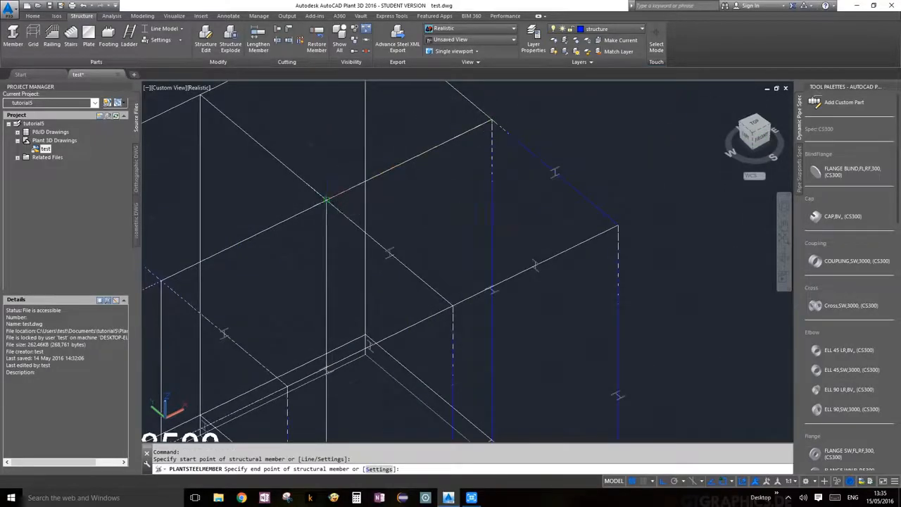
{"action": "middle_click_drag", "start_coordinate": [326, 201], "coordinate": [385, 206]}
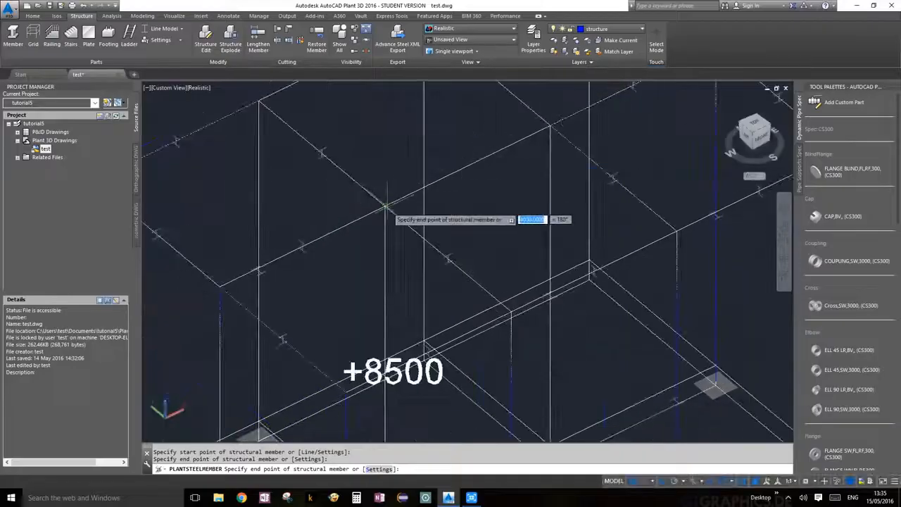
{"action": "left_click", "coordinate": [386, 206]}
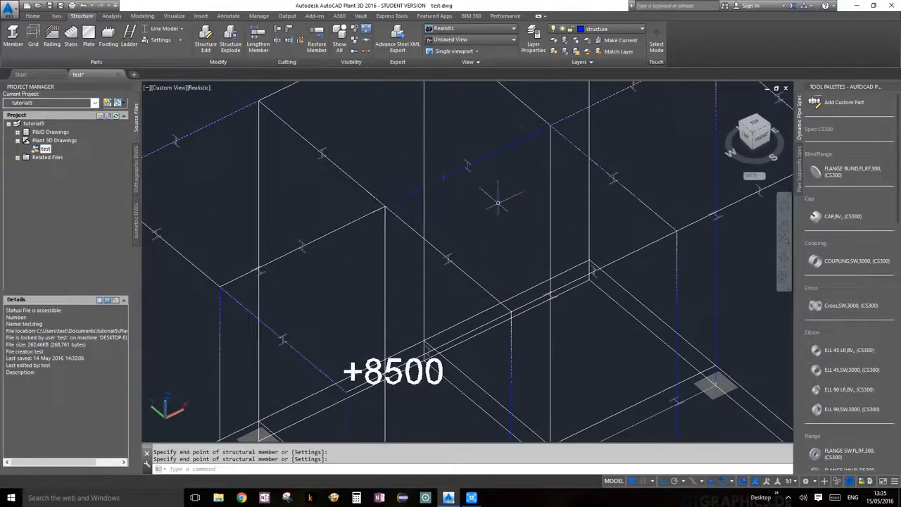
Display the structural members as shape models and examine the whole frame from a slightly rotated view.
{"action": "scroll", "coordinate": [498, 203], "scroll_direction": "down", "scroll_amount": 5}
{"action": "left_click", "coordinate": [169, 29]}
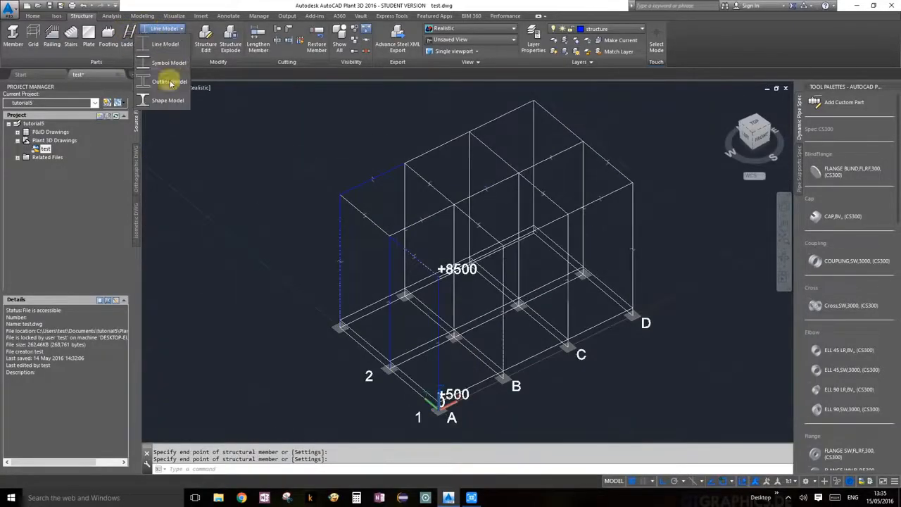
{"action": "left_click", "coordinate": [169, 99]}
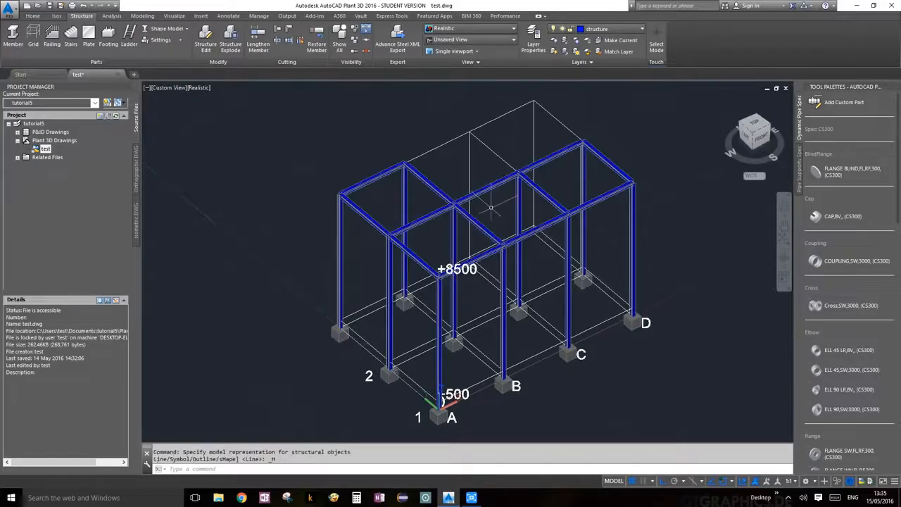
{"action": "scroll", "coordinate": [507, 273], "scroll_direction": "up", "scroll_amount": 2}
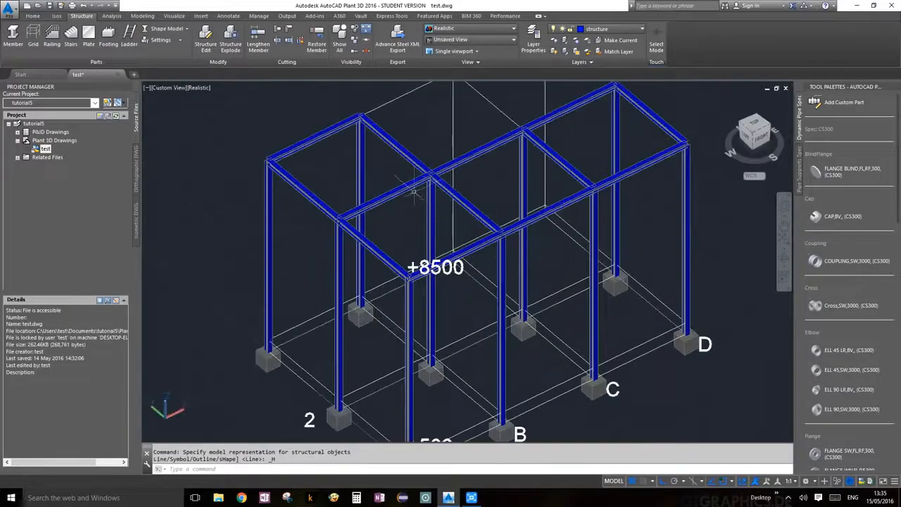
{"action": "left_click", "coordinate": [784, 260]}
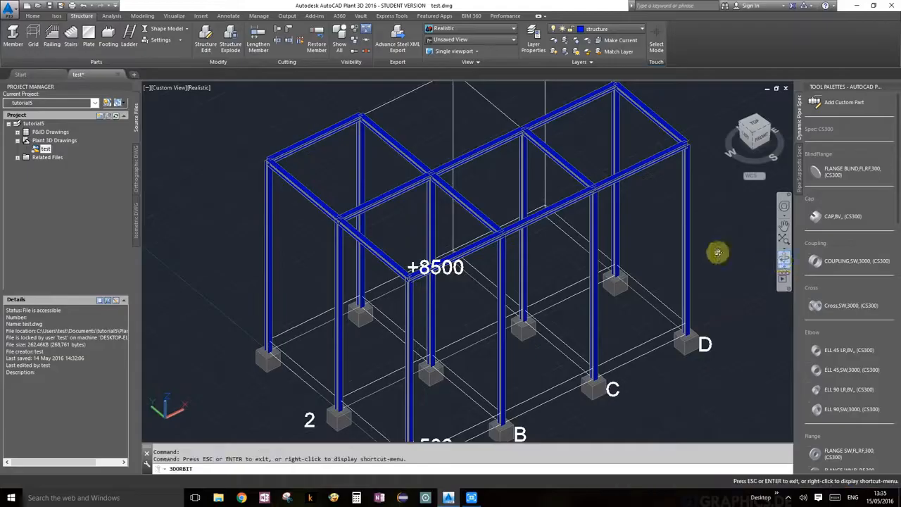
{"action": "mouse_move", "coordinate": [539, 233]}
{"action": "left_mouse_down"}
{"action": "mouse_move", "coordinate": [596, 246]}
{"action": "mouse_move", "coordinate": [619, 227]}
{"action": "mouse_move", "coordinate": [557, 197]}
{"action": "mouse_move", "coordinate": [467, 211]}
{"action": "mouse_move", "coordinate": [453, 232]}
{"action": "mouse_move", "coordinate": [472, 252]}
{"action": "mouse_move", "coordinate": [529, 243]}
{"action": "mouse_move", "coordinate": [536, 232]}
{"action": "left_mouse_up"}
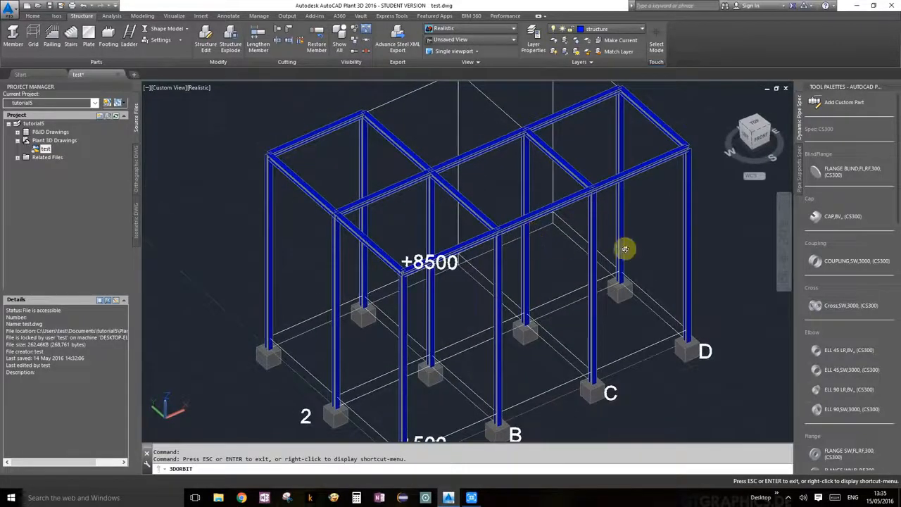
{"action": "scroll", "coordinate": [626, 250], "scroll_direction": "down", "scroll_amount": 1}
{"action": "key", "text": "Escape"}
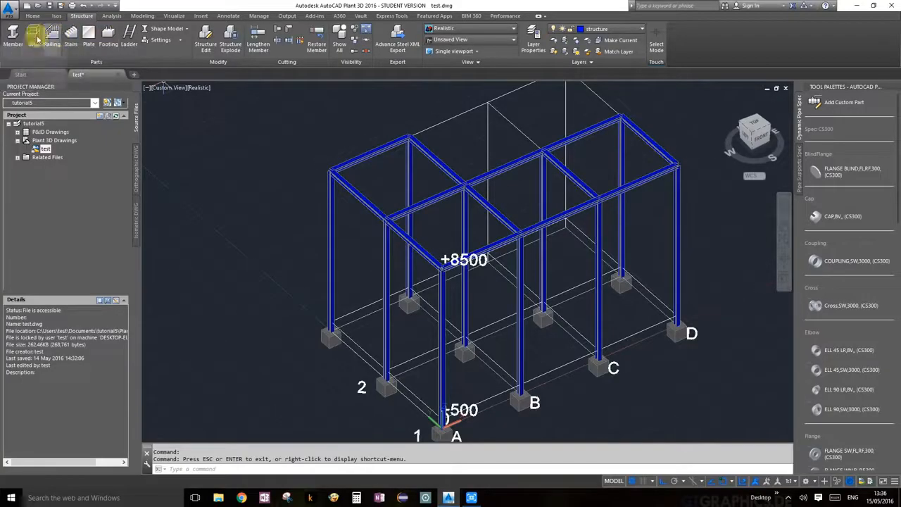
{"action": "left_click", "coordinate": [12, 35]}
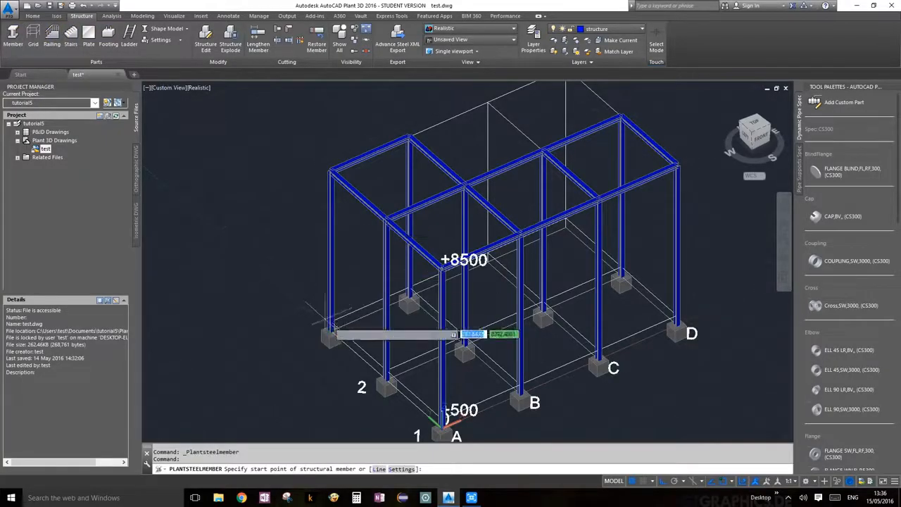
{"action": "scroll", "coordinate": [330, 316], "scroll_direction": "up", "scroll_amount": 5}
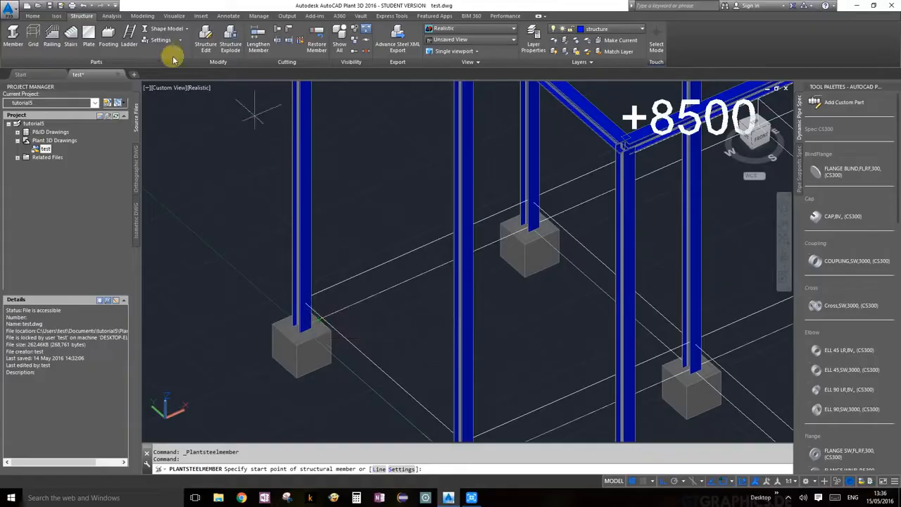
{"action": "key", "text": "Escape"}
Return to the line model display and model +500 beams from A1 along axis A to the third row, across to axis B, through B2 to C2.
{"action": "left_click", "coordinate": [150, 31]}
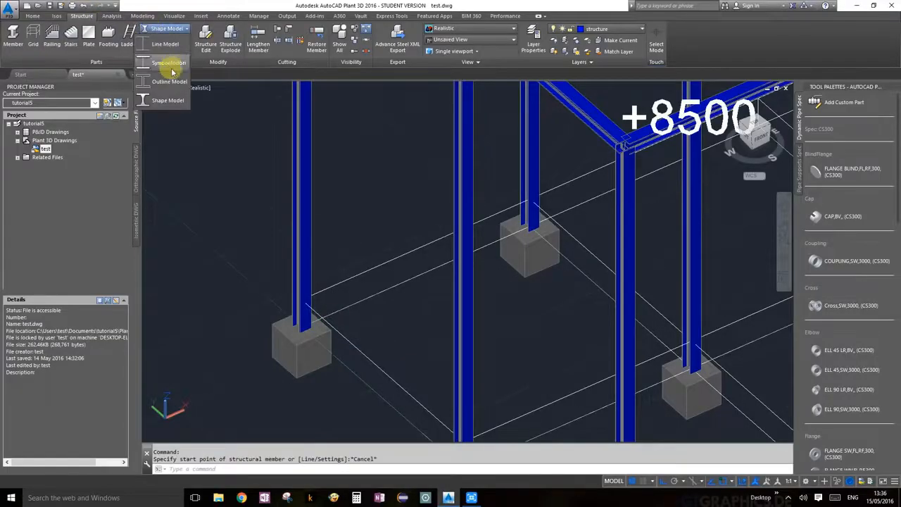
{"action": "left_click", "coordinate": [170, 52]}
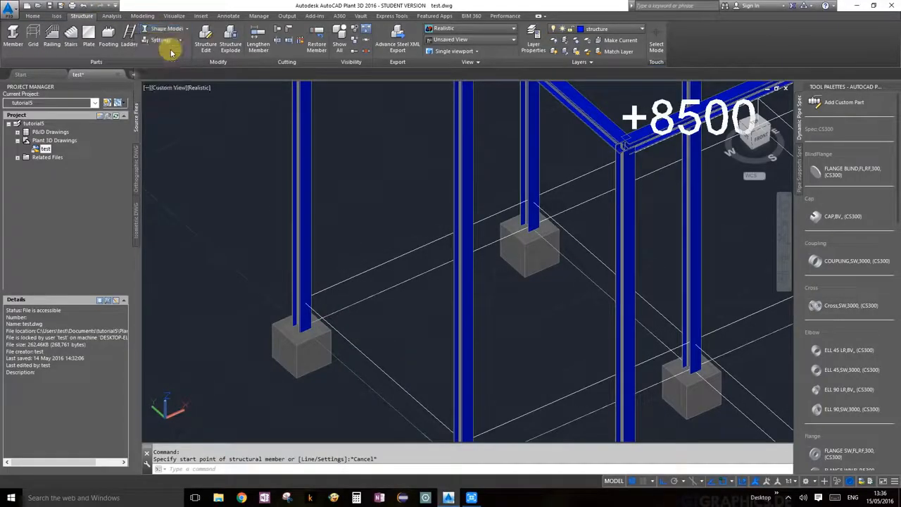
{"action": "left_click", "coordinate": [13, 33]}
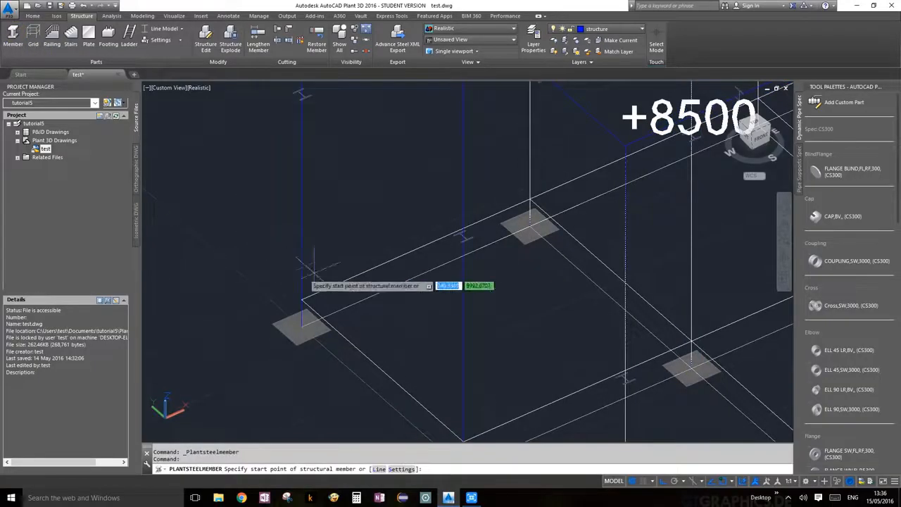
{"action": "scroll", "coordinate": [314, 271], "scroll_direction": "down", "scroll_amount": 4}
{"action": "scroll", "coordinate": [361, 317], "scroll_direction": "up", "scroll_amount": 3}
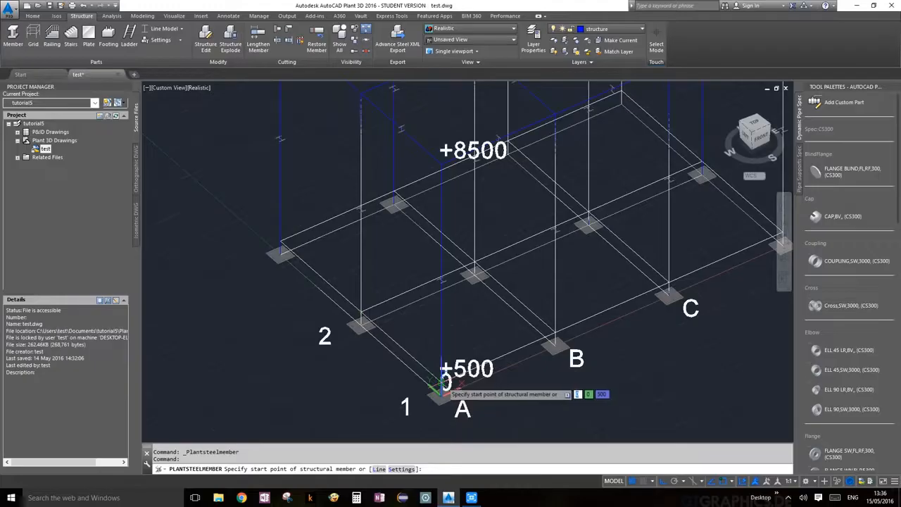
{"action": "left_click", "coordinate": [442, 384]}
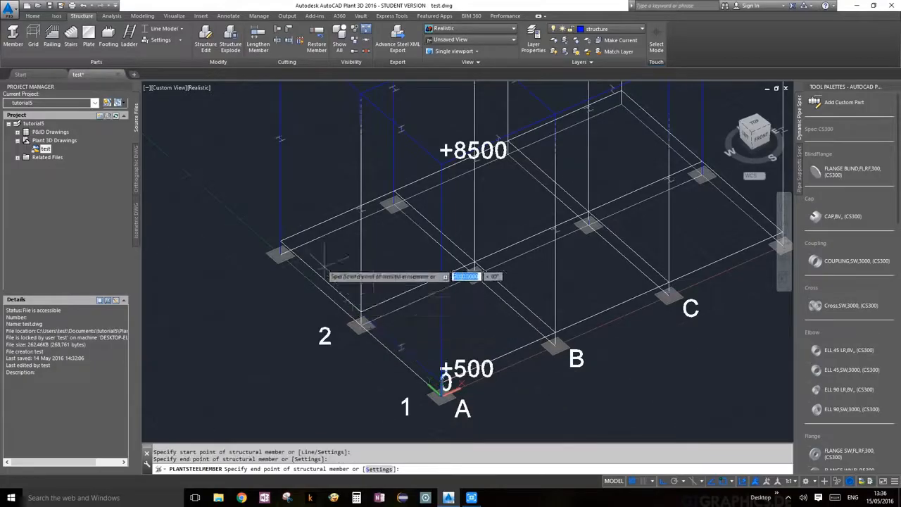
{"action": "left_click", "coordinate": [282, 250]}
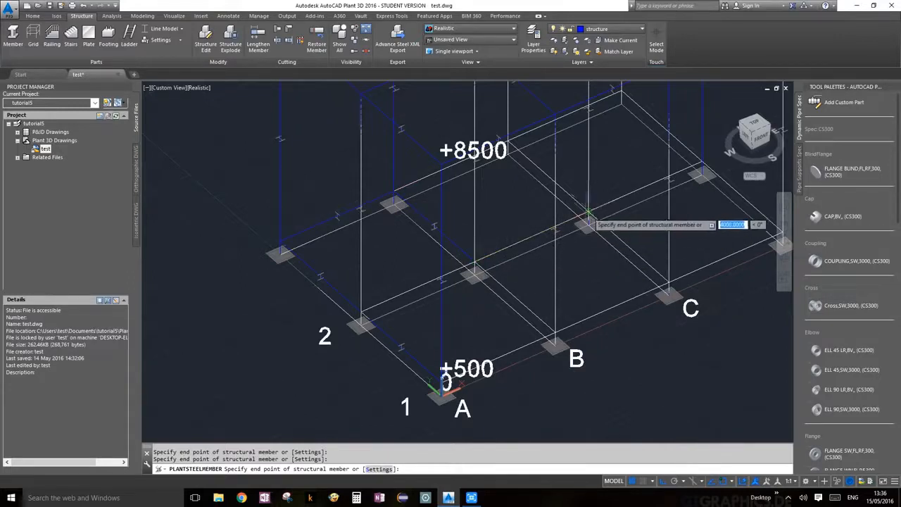
{"action": "left_click", "coordinate": [588, 207]}
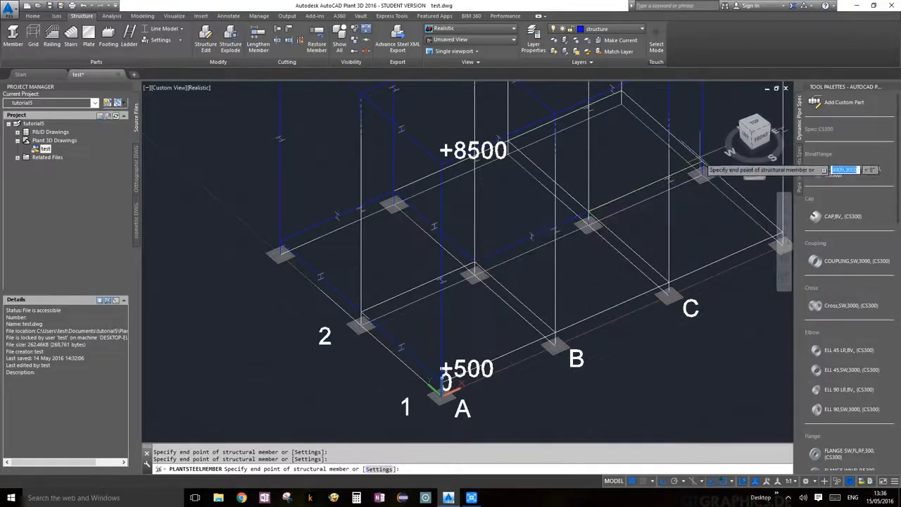
Continue the +500 beams from C2 to D2 and D1, then back along row 1 through C1 and B1 to A1.
{"action": "middle_click_drag", "start_coordinate": [710, 193], "coordinate": [516, 163]}
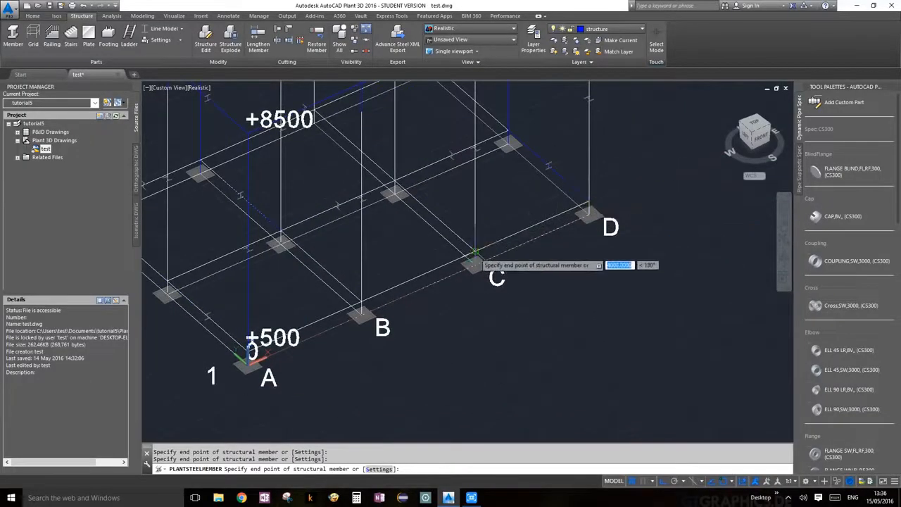
{"action": "left_click", "coordinate": [475, 251]}
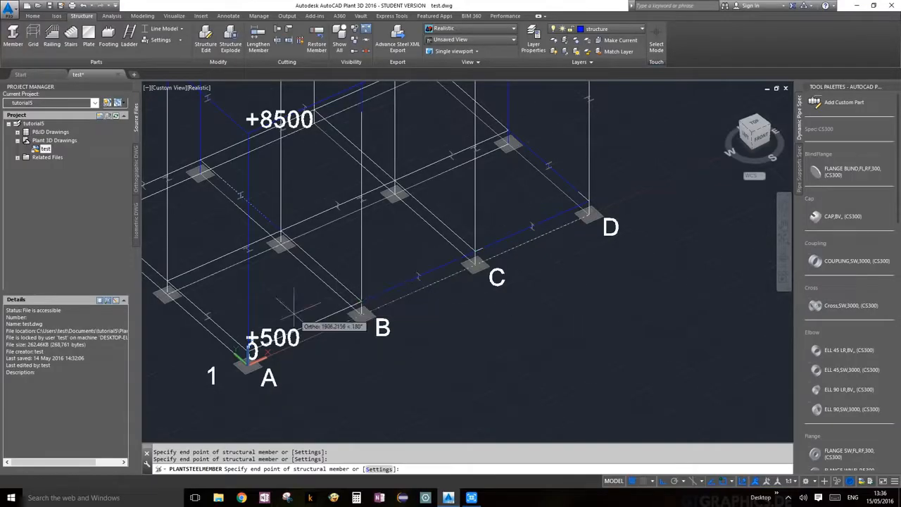
{"action": "middle_click_drag", "start_coordinate": [307, 309], "coordinate": [489, 206]}
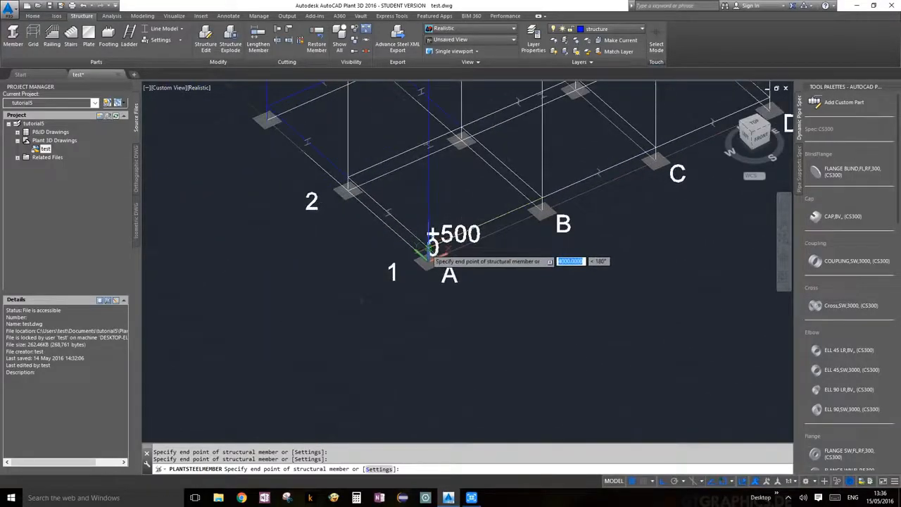
{"action": "key", "text": "Return"}
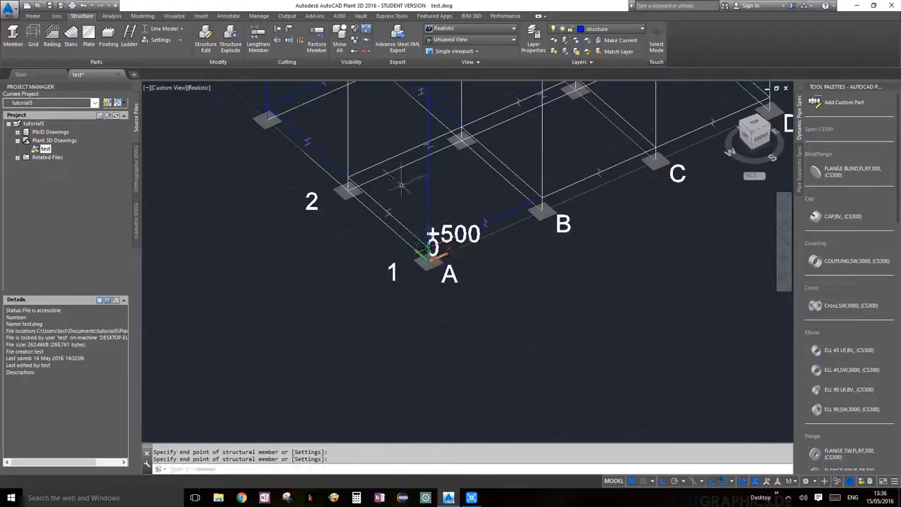
Model a +500 beam along grid row 2 from A2 to B2.
{"action": "scroll", "coordinate": [402, 185], "scroll_direction": "down", "scroll_amount": 3}
{"action": "middle_click_drag", "start_coordinate": [402, 185], "coordinate": [405, 254]}
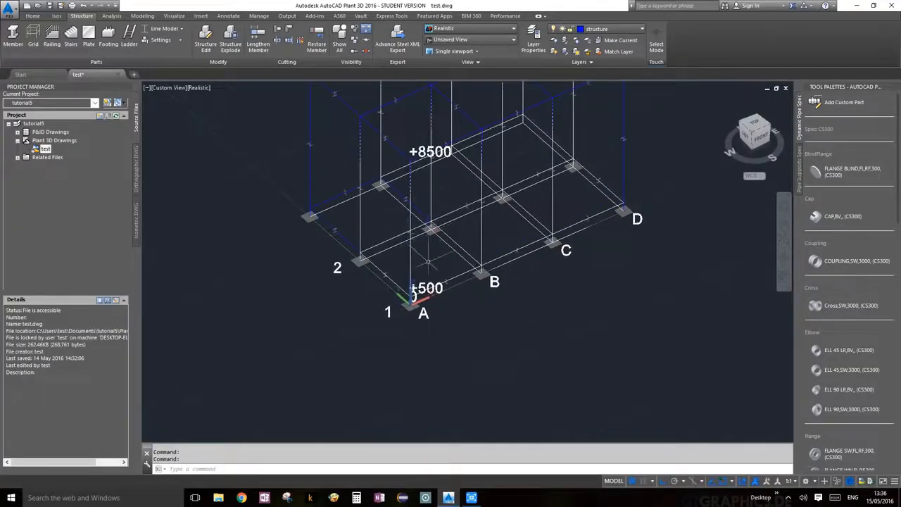
{"action": "right_click", "coordinate": [428, 262]}
{"action": "left_click", "coordinate": [450, 268]}
{"action": "scroll", "coordinate": [360, 252], "scroll_direction": "up", "scroll_amount": 5}
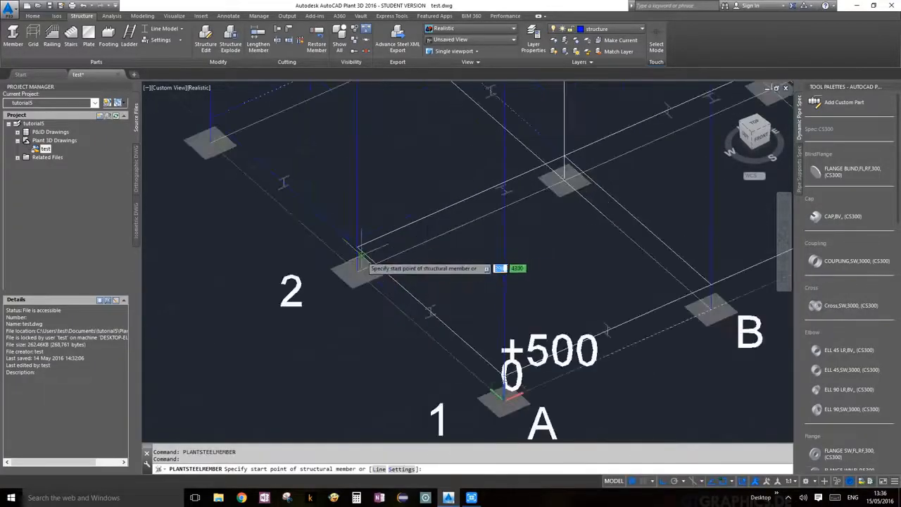
{"action": "left_click", "coordinate": [360, 250]}
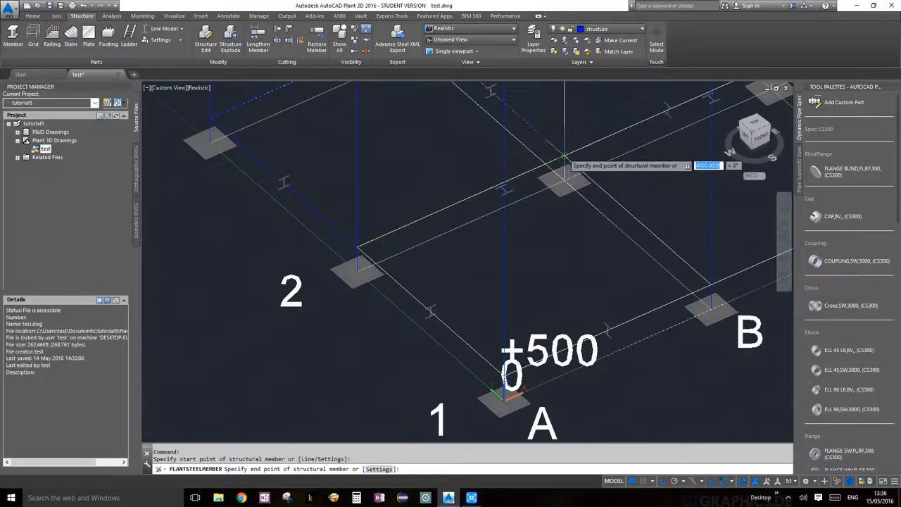
{"action": "left_click", "coordinate": [564, 154]}
{"action": "key", "text": "Return"}
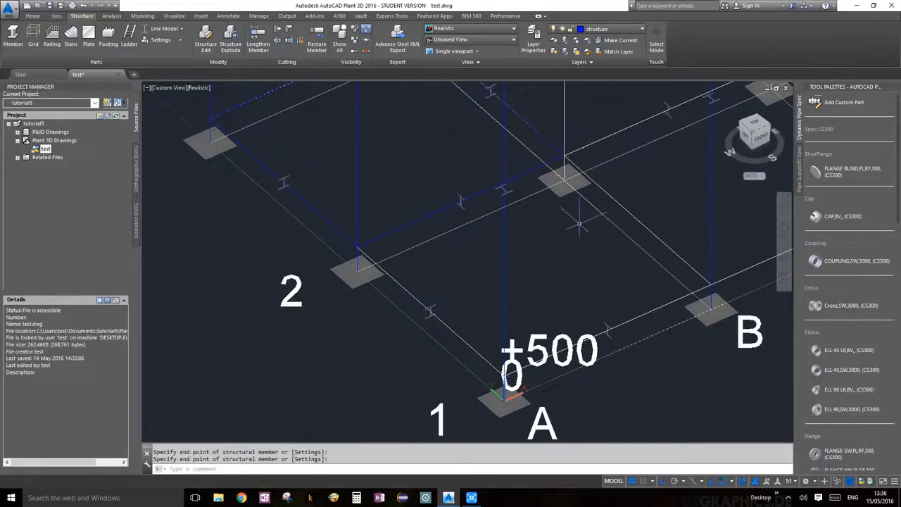
Model a +500 beam along axis B from B2 to B1.
{"action": "right_click", "coordinate": [579, 224]}
{"action": "left_click", "coordinate": [599, 231]}
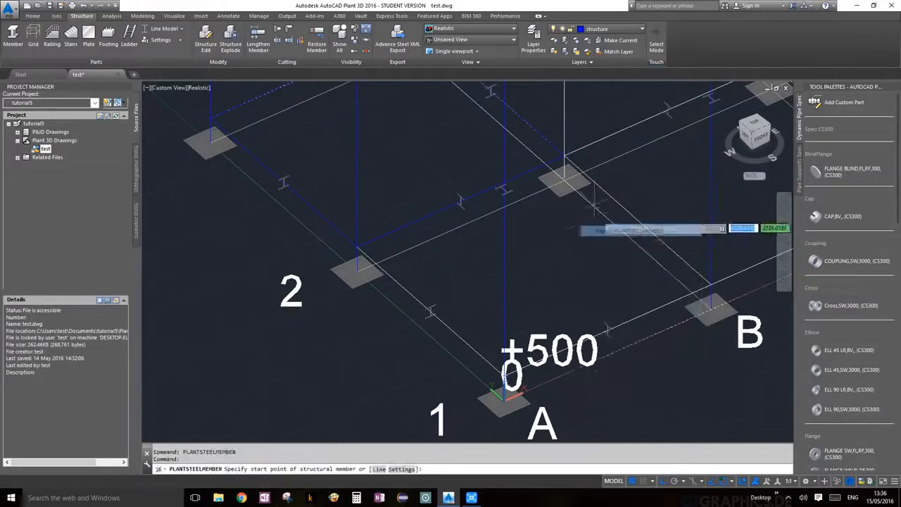
{"action": "left_click", "coordinate": [565, 154]}
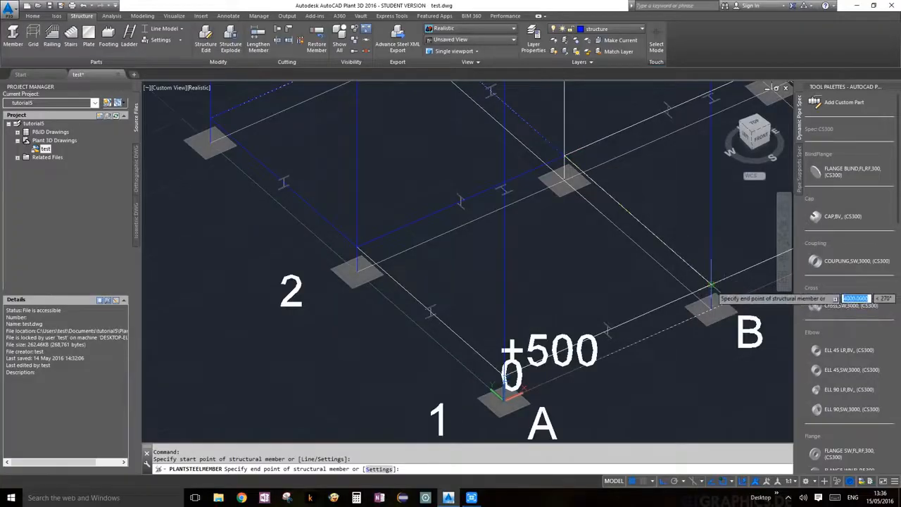
{"action": "left_click", "coordinate": [711, 285]}
{"action": "key", "text": "Return"}
Model a +500 beam along axis C from C2 to C1.
{"action": "scroll", "coordinate": [706, 281], "scroll_direction": "down", "scroll_amount": 4}
{"action": "middle_click_drag", "start_coordinate": [692, 264], "coordinate": [479, 315]}
{"action": "right_click", "coordinate": [507, 116]}
{"action": "left_click", "coordinate": [563, 120]}
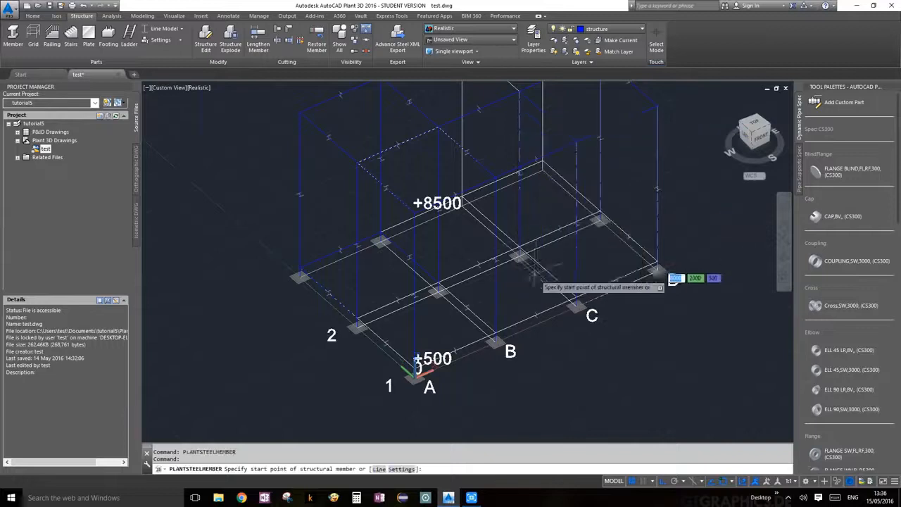
{"action": "scroll", "coordinate": [536, 271], "scroll_direction": "up", "scroll_amount": 4}
{"action": "left_click", "coordinate": [484, 148]}
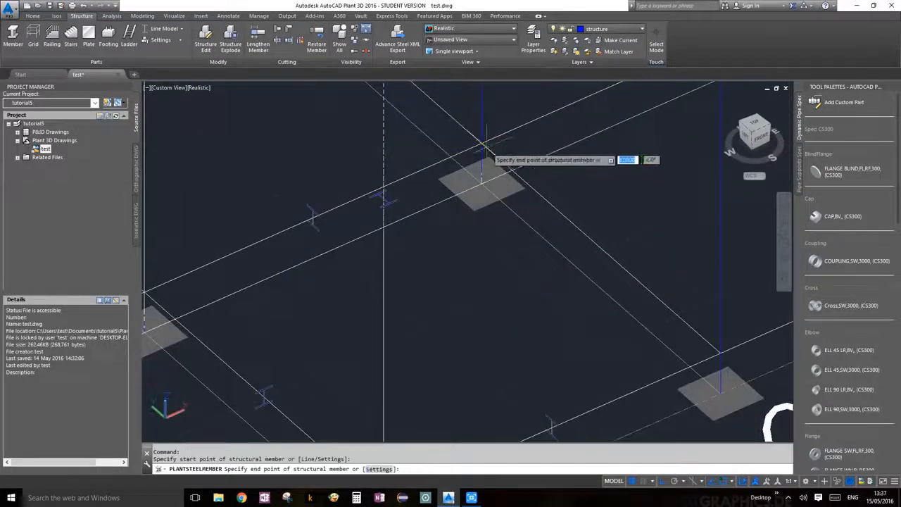
{"action": "left_click", "coordinate": [720, 355]}
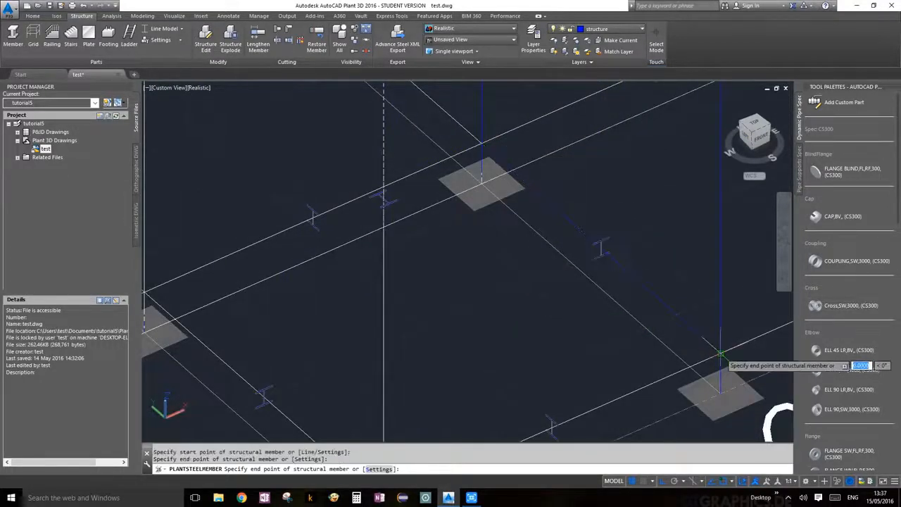
{"action": "key", "text": "Return"}
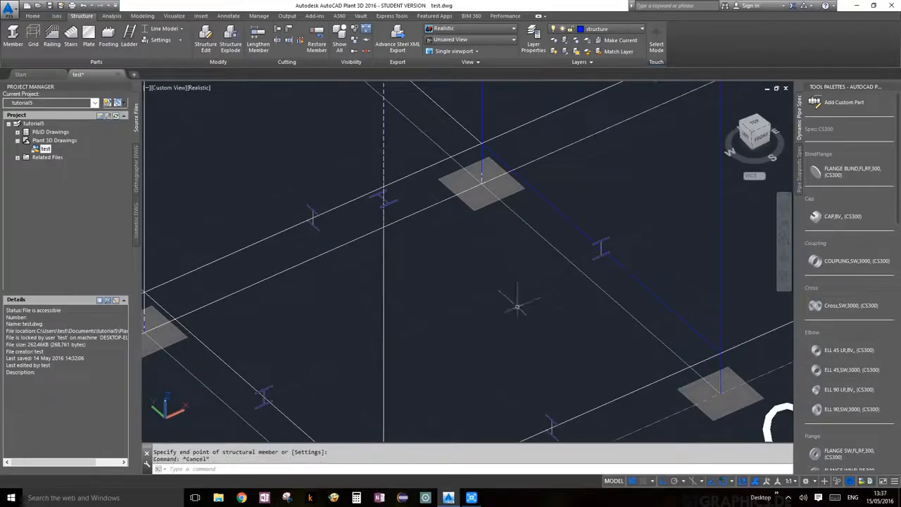
Switch the structural members' representation from line model to shape model to display the full HEB-200 profiles.
{"action": "scroll", "coordinate": [517, 307], "scroll_direction": "down", "scroll_amount": 6}
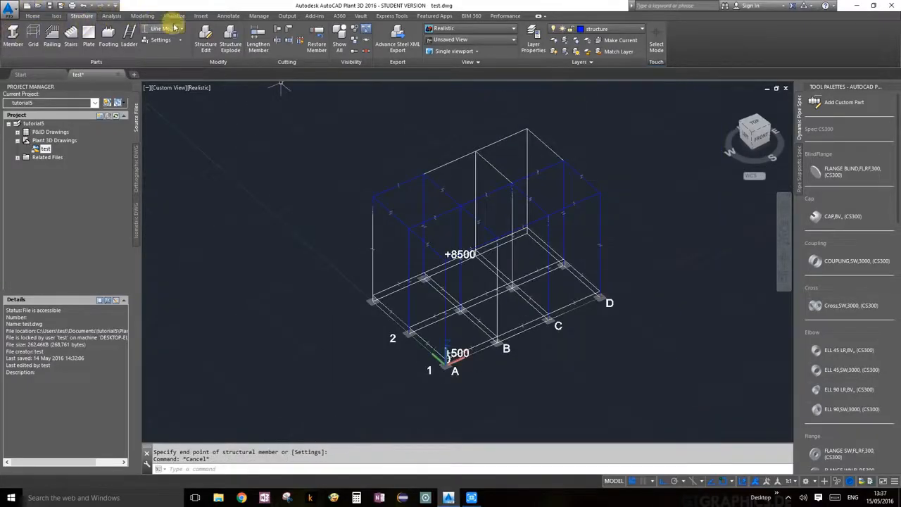
{"action": "left_click", "coordinate": [177, 31]}
{"action": "left_click", "coordinate": [165, 104]}
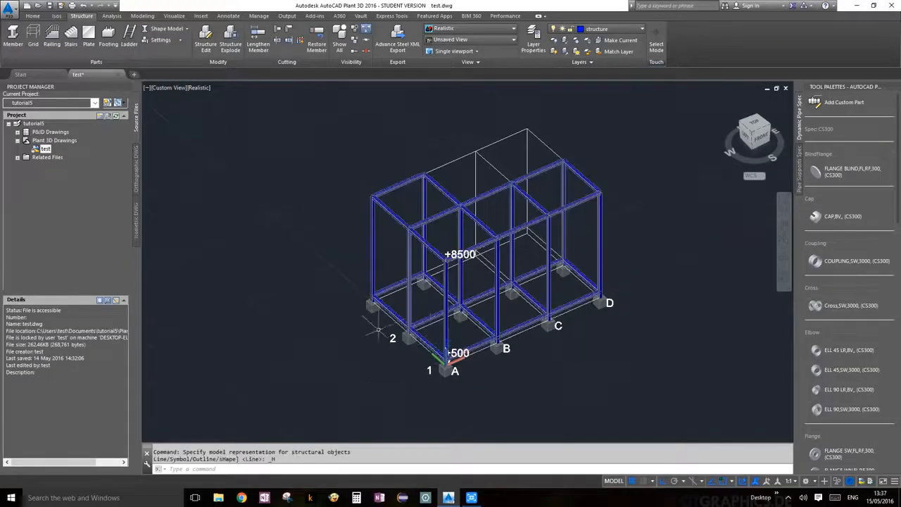
Inspect the solid-profile frame, including the +500 beams, the beam-to-column joints at the upper level and the overall structure.
{"action": "scroll", "coordinate": [495, 324], "scroll_direction": "up", "scroll_amount": 3}
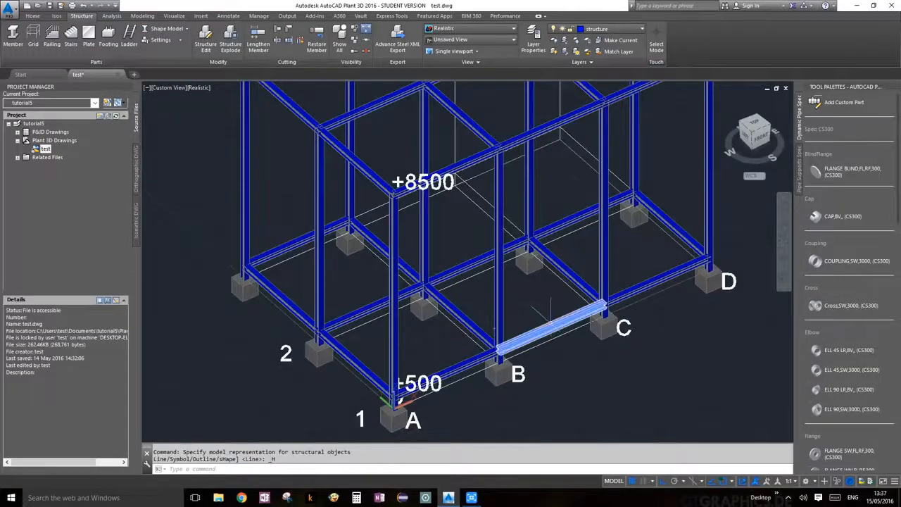
{"action": "scroll", "coordinate": [563, 328], "scroll_direction": "down", "scroll_amount": 2}
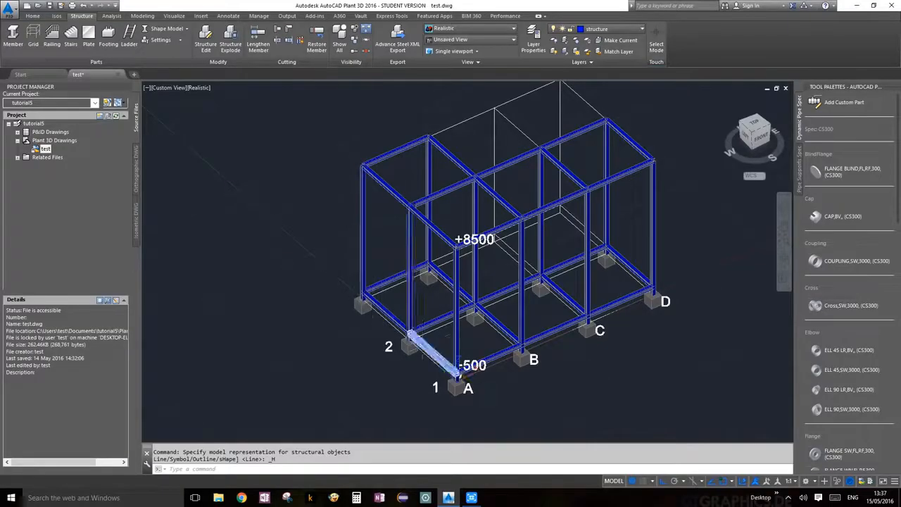
{"action": "scroll", "coordinate": [407, 328], "scroll_direction": "up", "scroll_amount": 5}
{"action": "scroll", "coordinate": [409, 323], "scroll_direction": "down", "scroll_amount": 5}
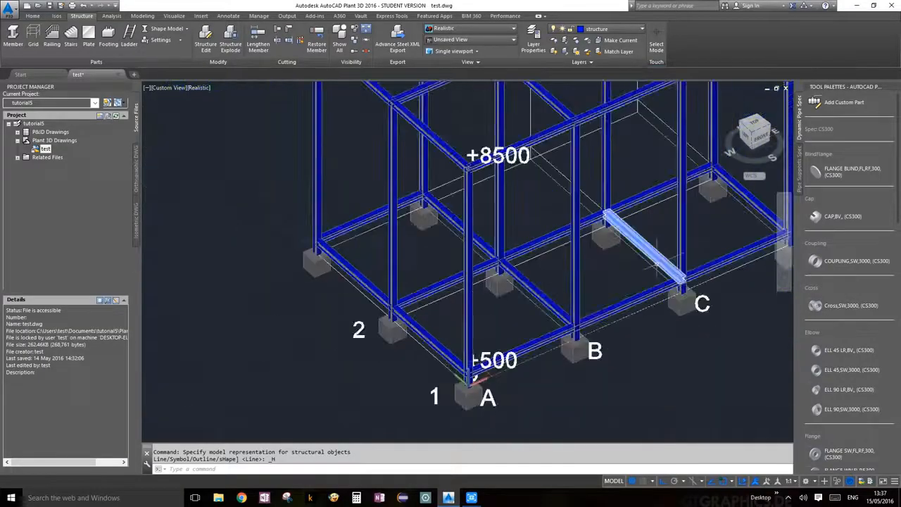
{"action": "scroll", "coordinate": [645, 248], "scroll_direction": "down", "scroll_amount": 4}
{"action": "scroll", "coordinate": [646, 219], "scroll_direction": "up", "scroll_amount": 6}
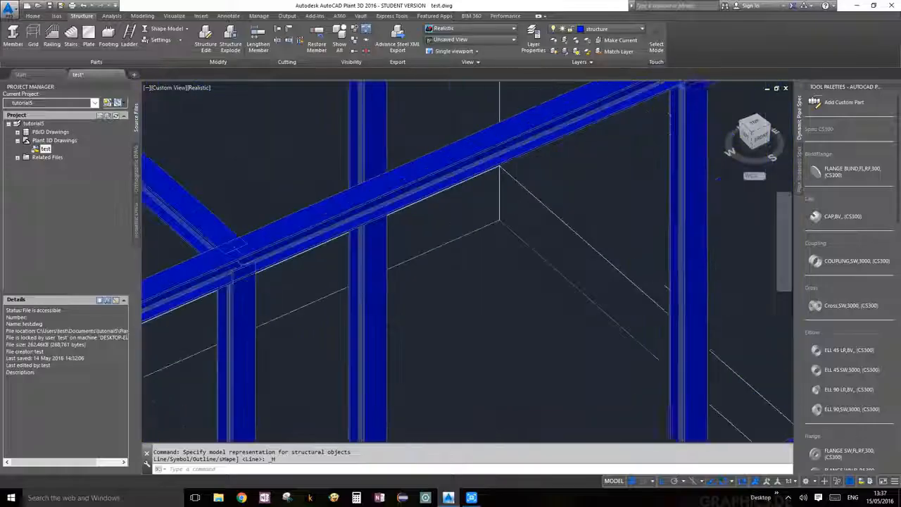
{"action": "middle_click_drag", "start_coordinate": [650, 185], "coordinate": [583, 323]}
{"action": "scroll", "coordinate": [583, 323], "scroll_direction": "up", "scroll_amount": 3}
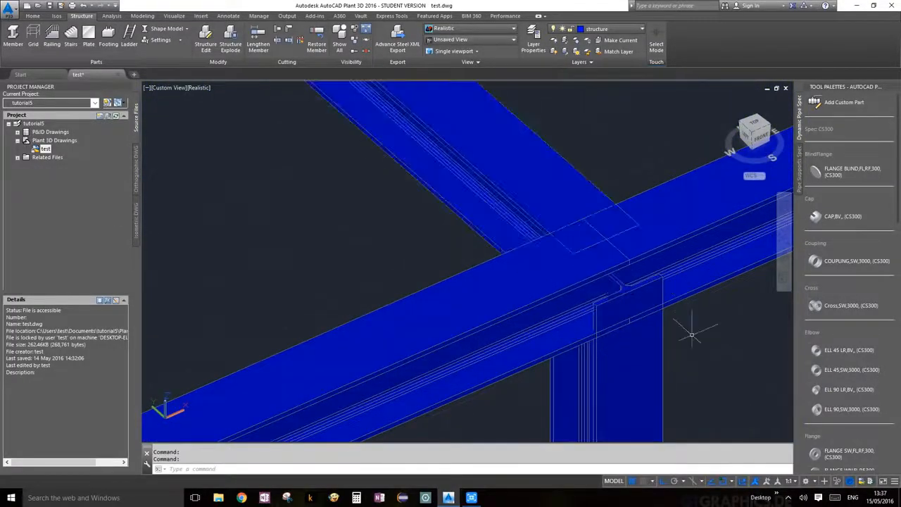
{"action": "scroll", "coordinate": [690, 333], "scroll_direction": "down", "scroll_amount": 10}
{"action": "middle_click_drag", "start_coordinate": [614, 316], "coordinate": [549, 211]}
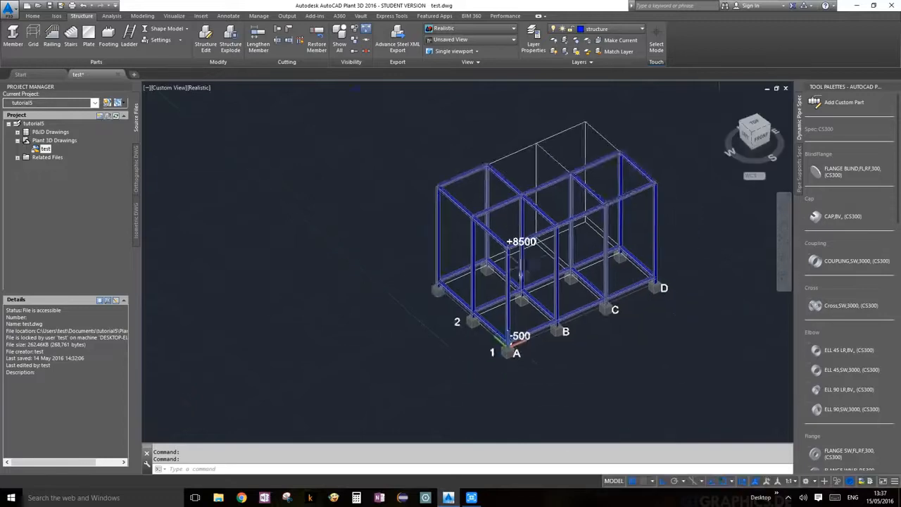
{"action": "scroll", "coordinate": [524, 275], "scroll_direction": "up", "scroll_amount": 5}
{"action": "scroll", "coordinate": [525, 274], "scroll_direction": "down", "scroll_amount": 4}
{"action": "middle_click_drag", "start_coordinate": [574, 252], "coordinate": [504, 295]}
{"action": "scroll", "coordinate": [469, 303], "scroll_direction": "up", "scroll_amount": 3}
{"action": "scroll", "coordinate": [469, 302], "scroll_direction": "down", "scroll_amount": 4}
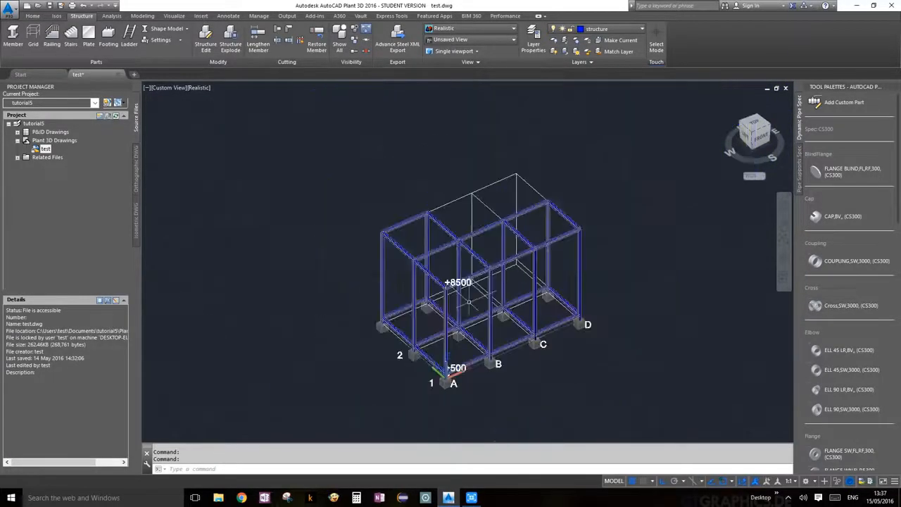
{"action": "scroll", "coordinate": [469, 303], "scroll_direction": "up", "scroll_amount": 2}
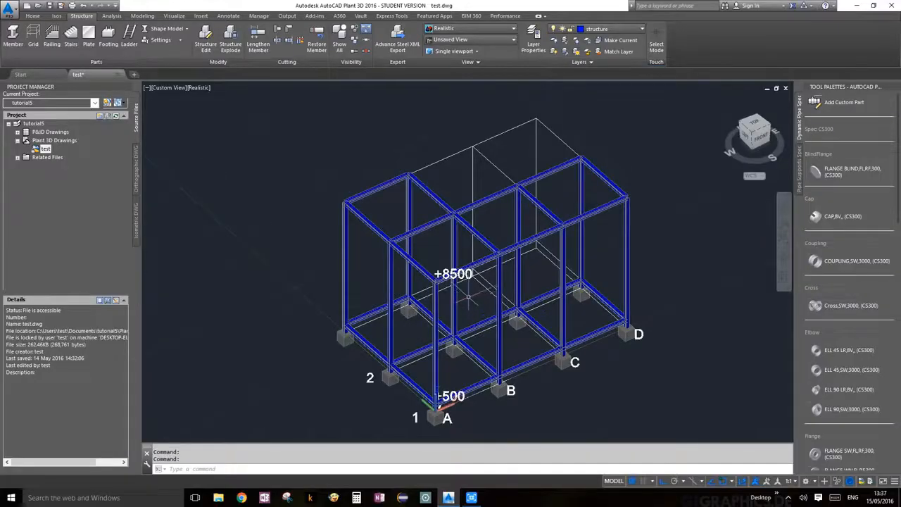